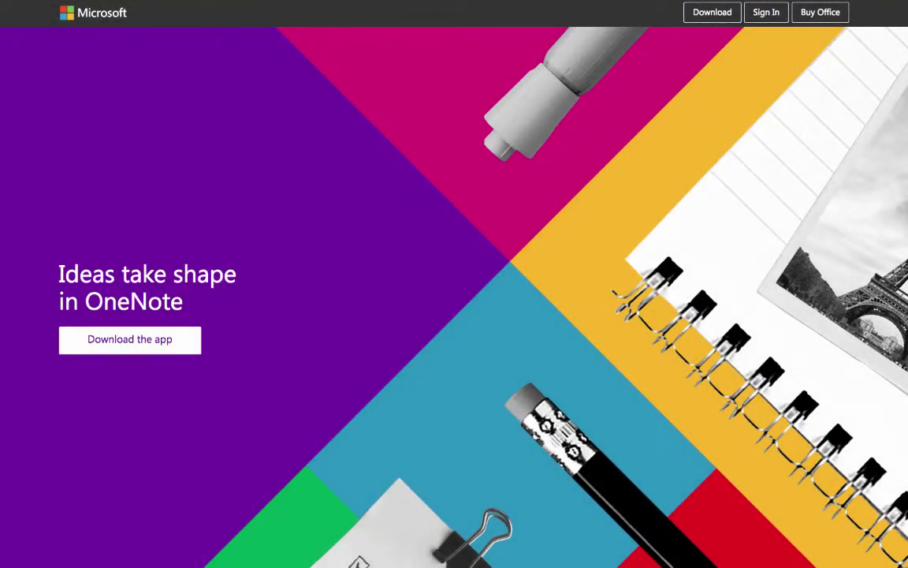
# Step: Scroll the onenote.com feature sections down to the Windows, Apple, Android and Web platform list
pyautogui.scroll(-4, 454, 284)
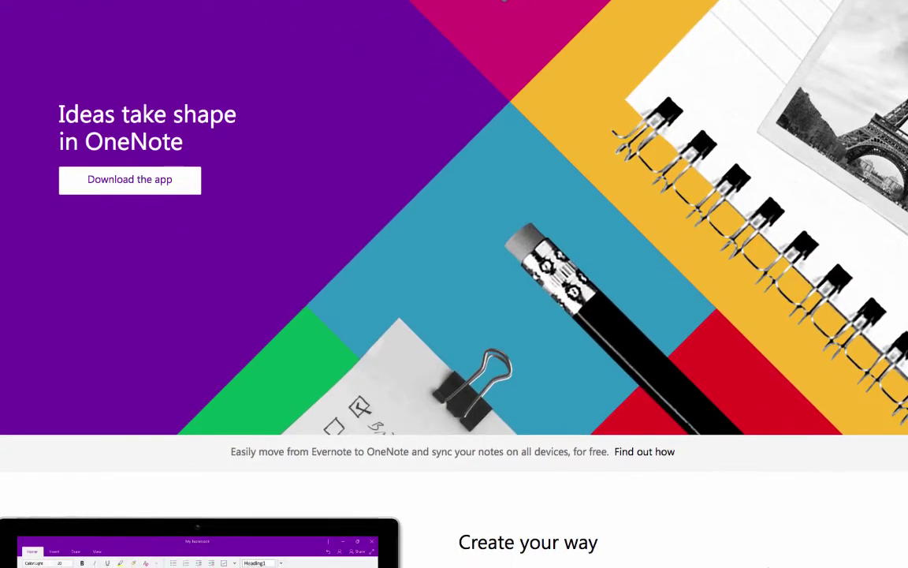
pyautogui.scroll(-3, 454, 284)
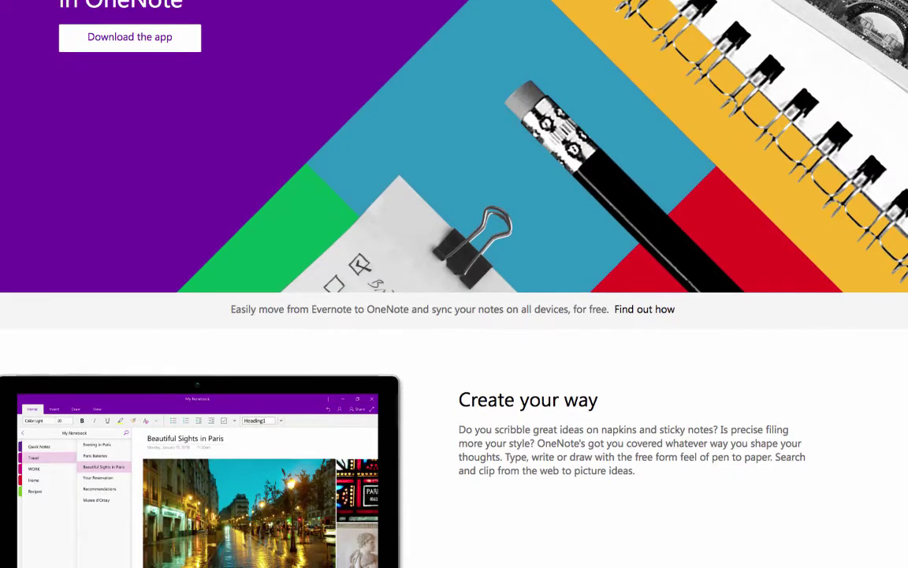
pyautogui.scroll(-3, 454, 283)
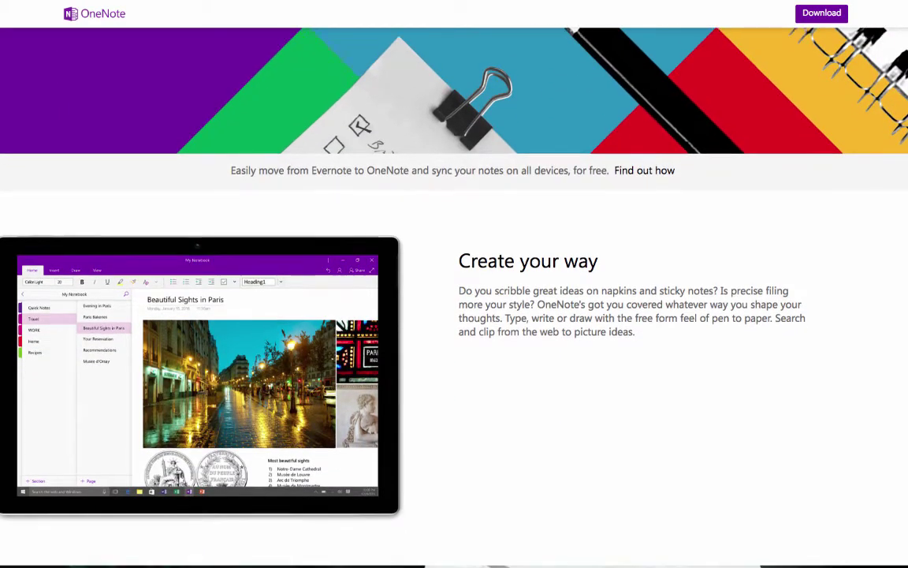
pyautogui.scroll(-3, 454, 284)
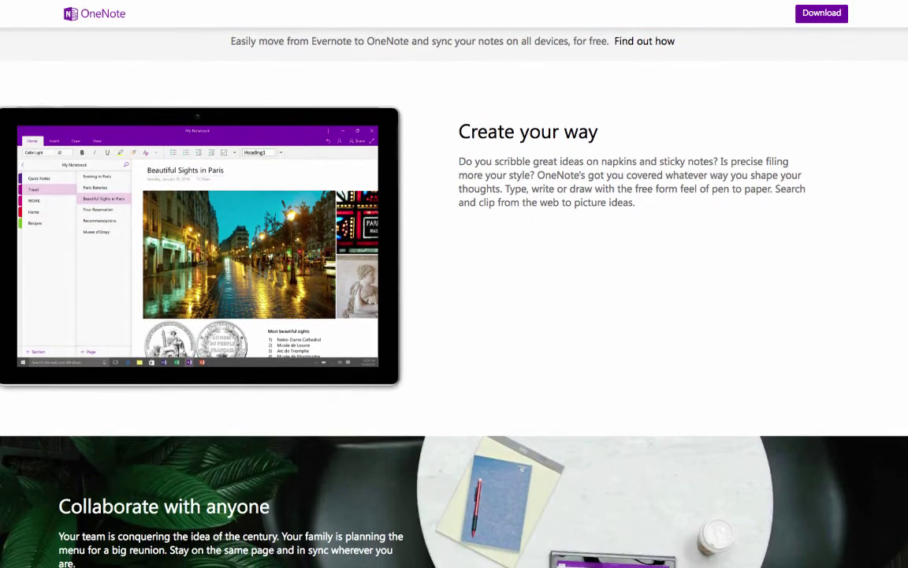
pyautogui.scroll(-4, 454, 283)
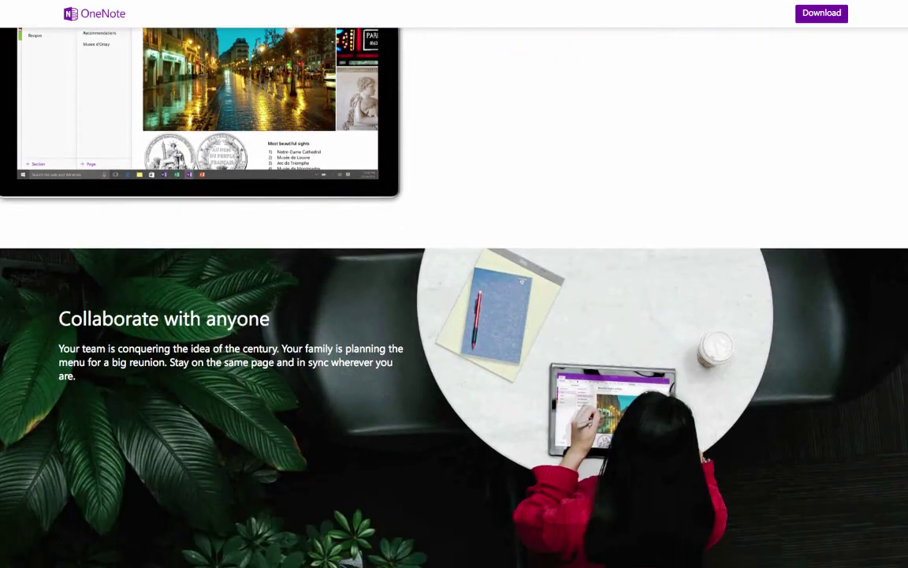
pyautogui.scroll(-3, 454, 284)
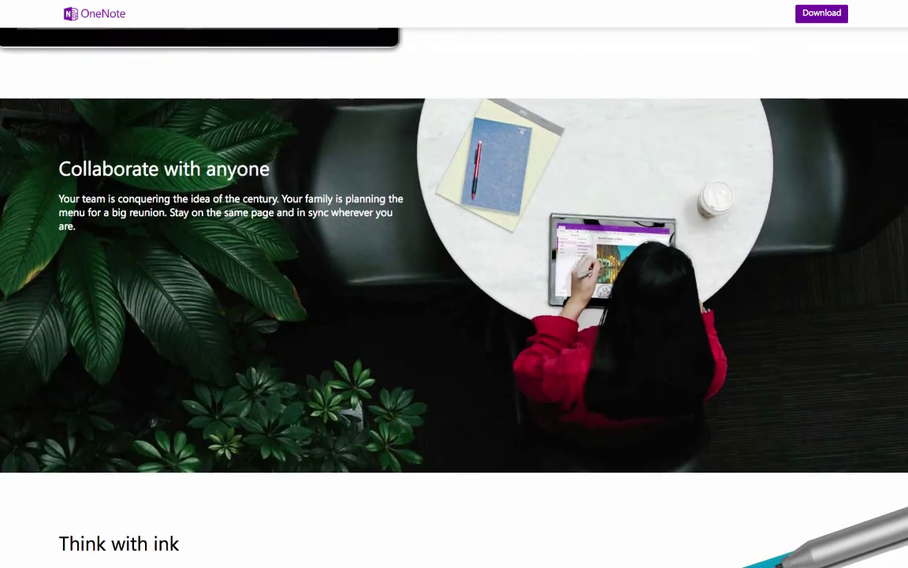
pyautogui.scroll(-1, 454, 283)
pyautogui.scroll(-3, 454, 284)
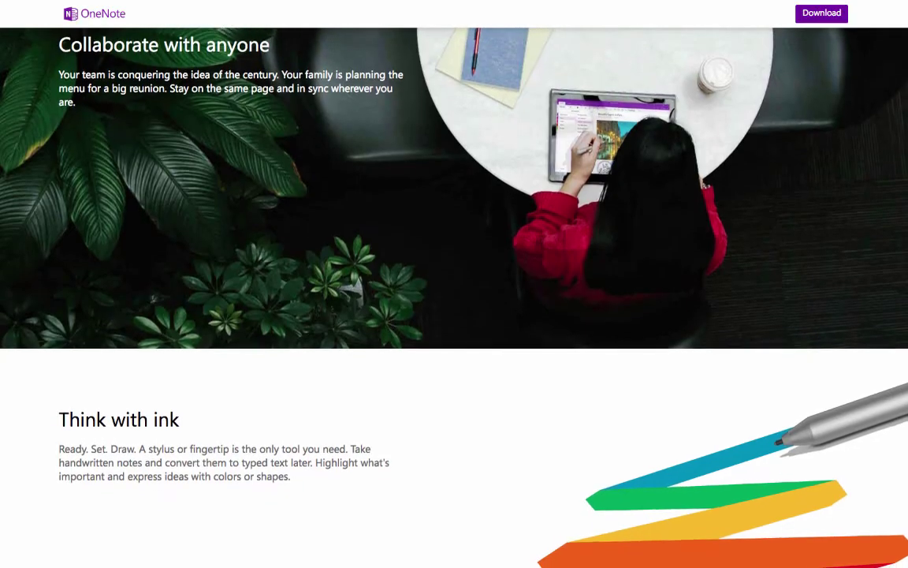
pyautogui.scroll(-3, 454, 284)
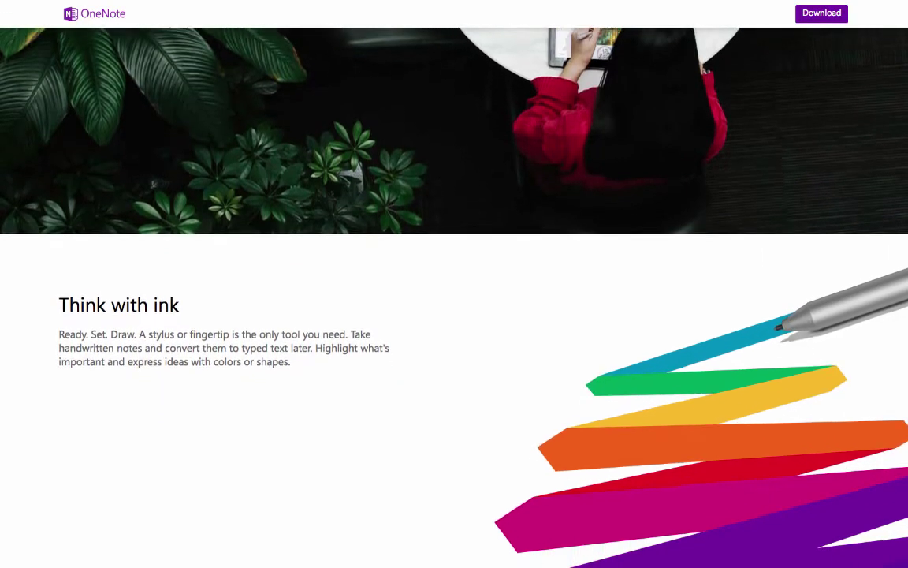
pyautogui.scroll(-3, 454, 284)
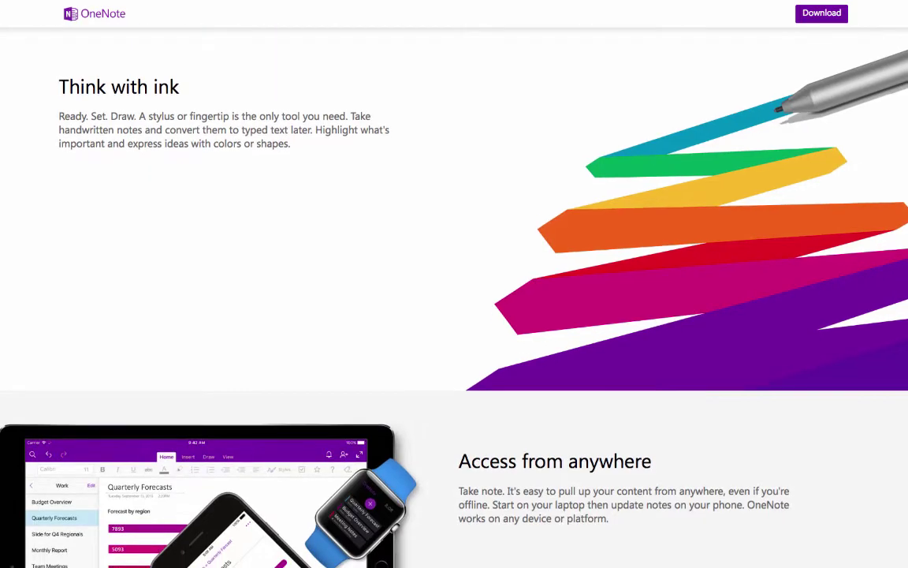
pyautogui.scroll(-3, 454, 284)
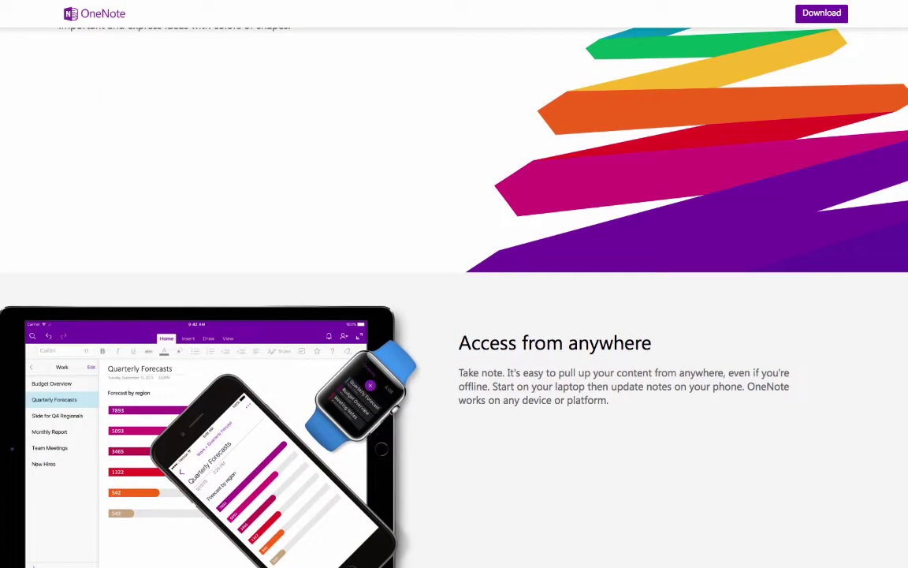
pyautogui.scroll(-3, 454, 284)
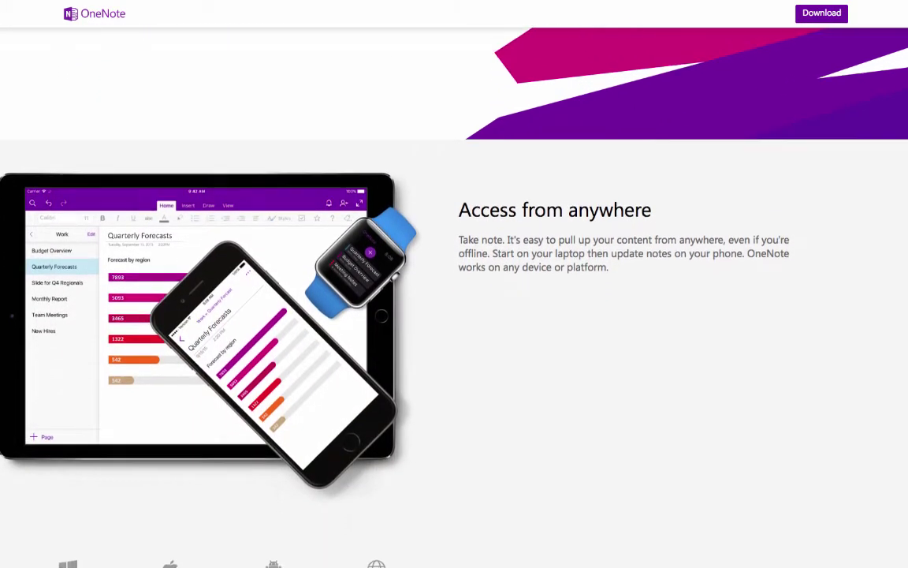
pyautogui.scroll(-3, 454, 284)
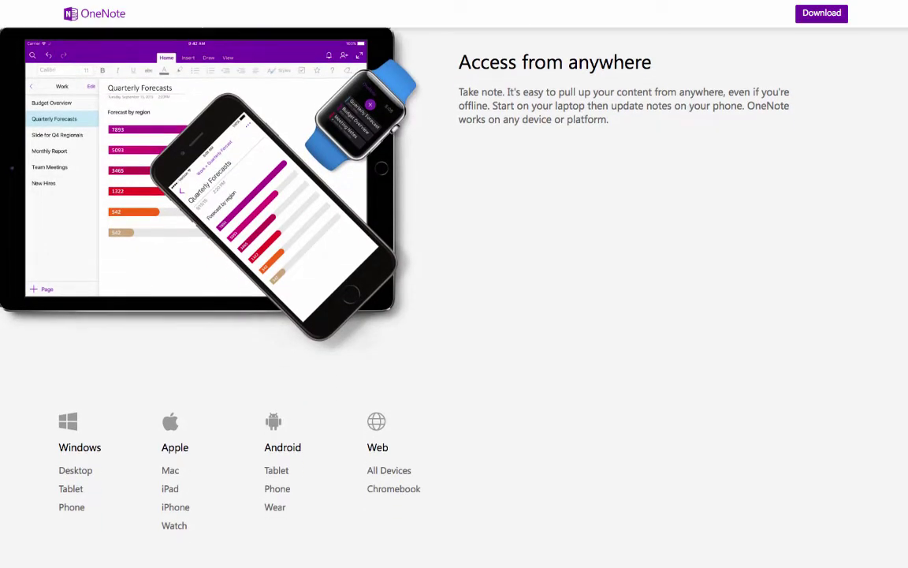
pyautogui.scroll(-3, 454, 284)
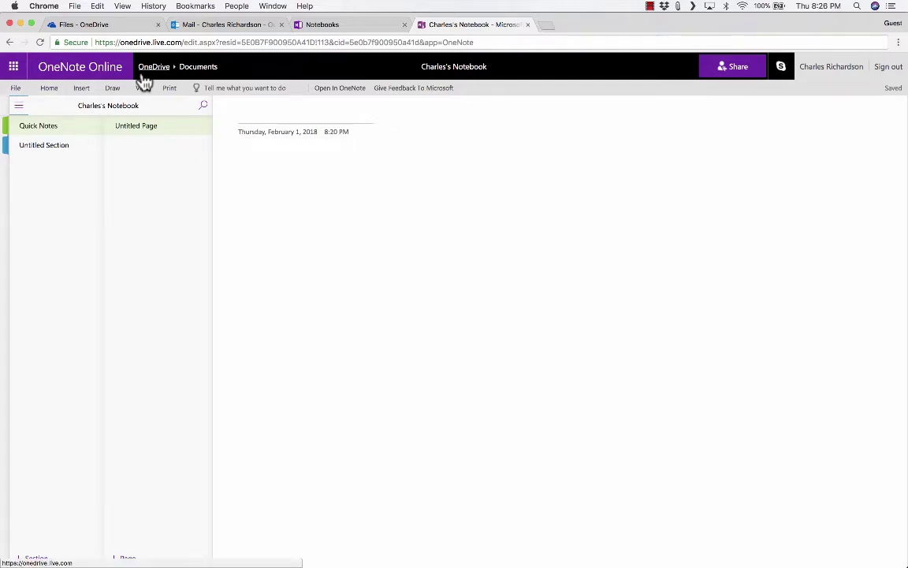
# Step: Move from OneDrive to the Outlook inbox and show the app launcher with Word, Excel and OneNote
pyautogui.click(149, 73)
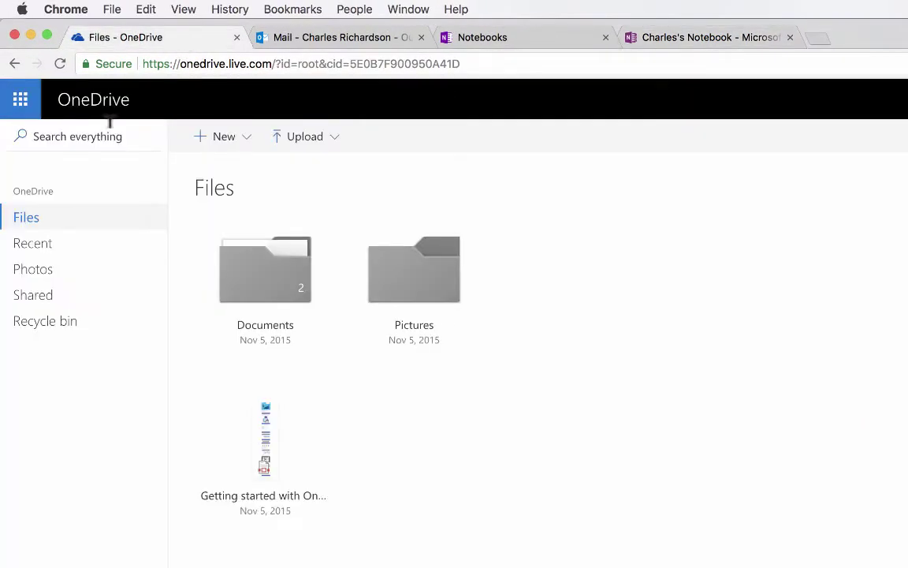
pyautogui.click(327, 43)
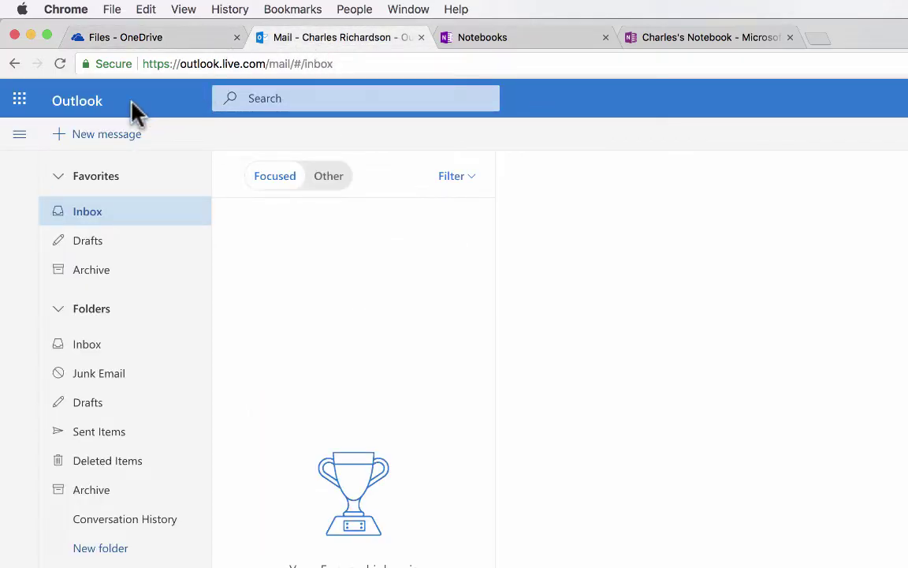
pyautogui.press('super+plus')
pyautogui.press('super+plus')
pyautogui.press('super+plus')
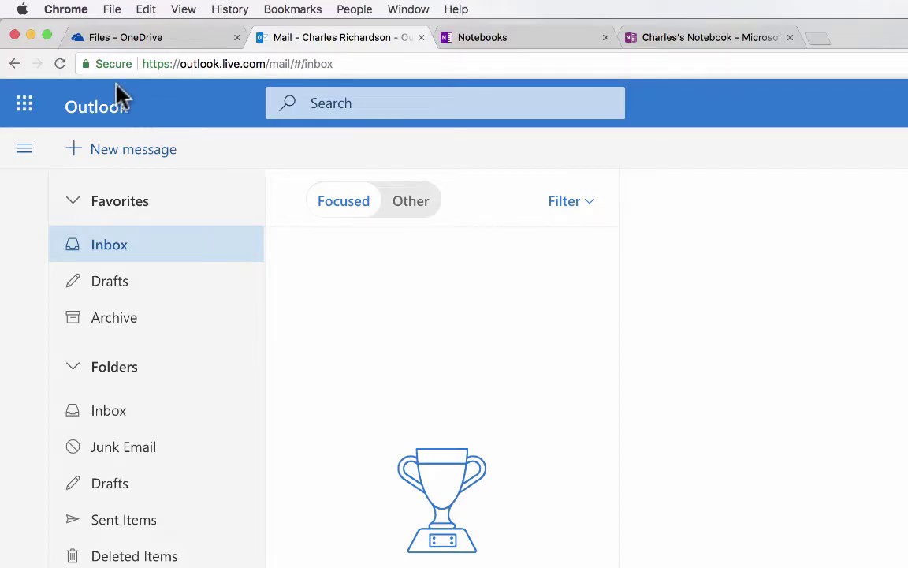
pyautogui.click(24, 107)
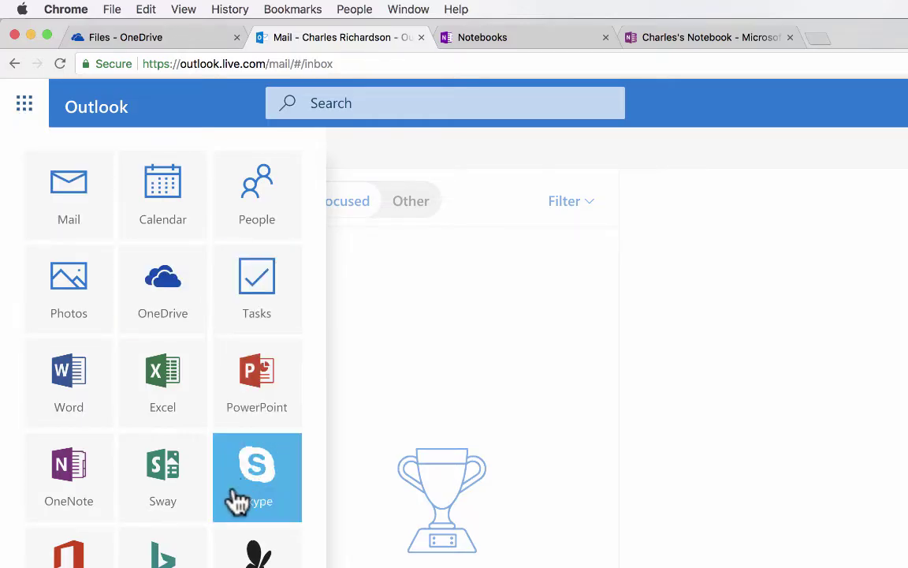
# Step: Open OneNote from the launcher, open the existing notebook, then return to the My Notebooks list
pyautogui.click(69, 504)
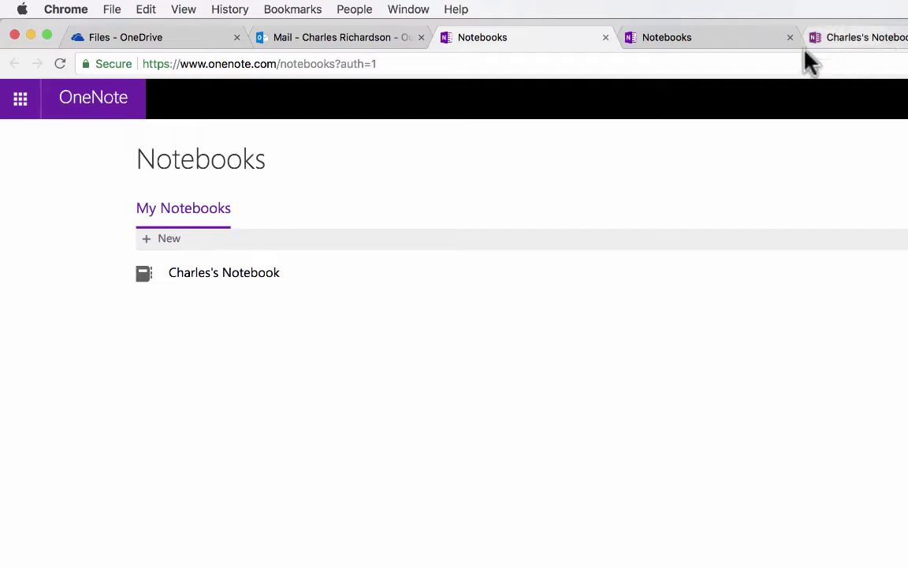
pyautogui.click(721, 46)
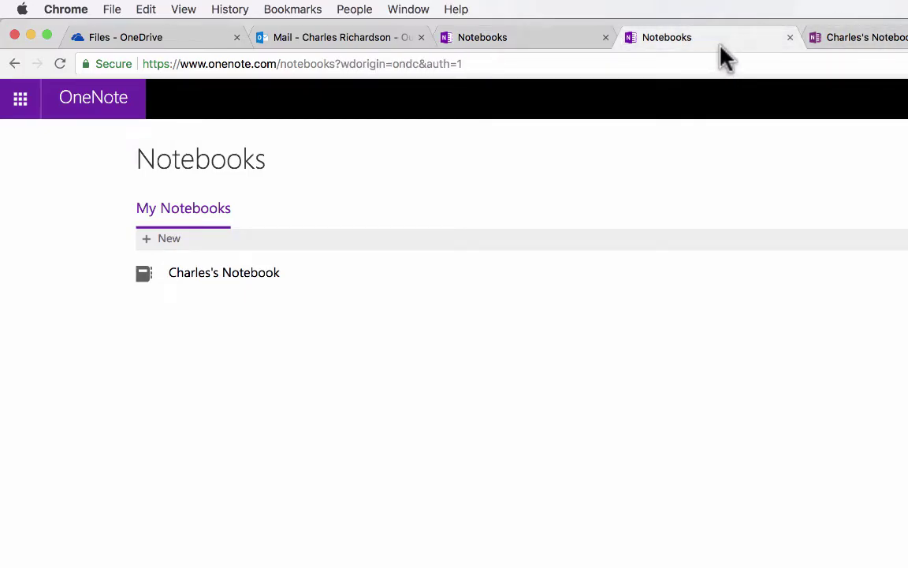
pyautogui.click(884, 41)
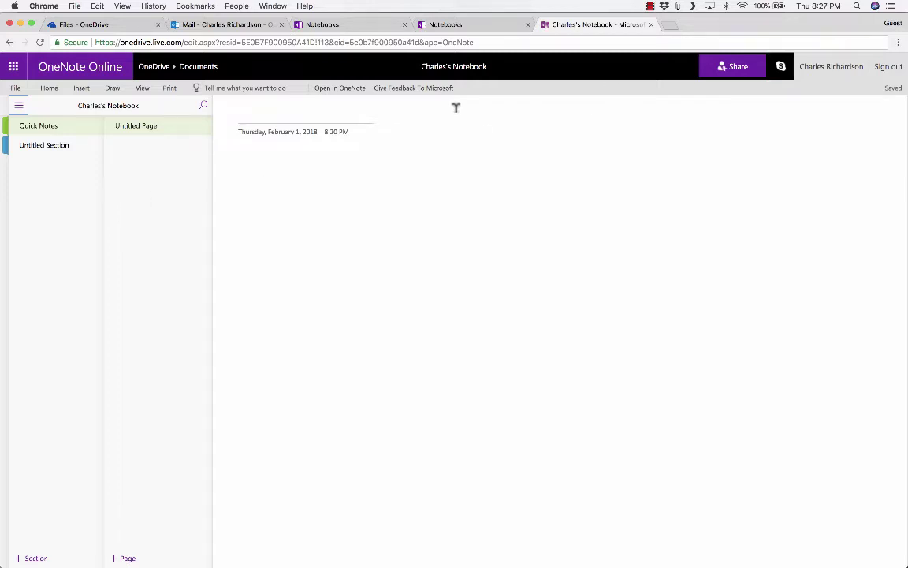
pyautogui.click(473, 26)
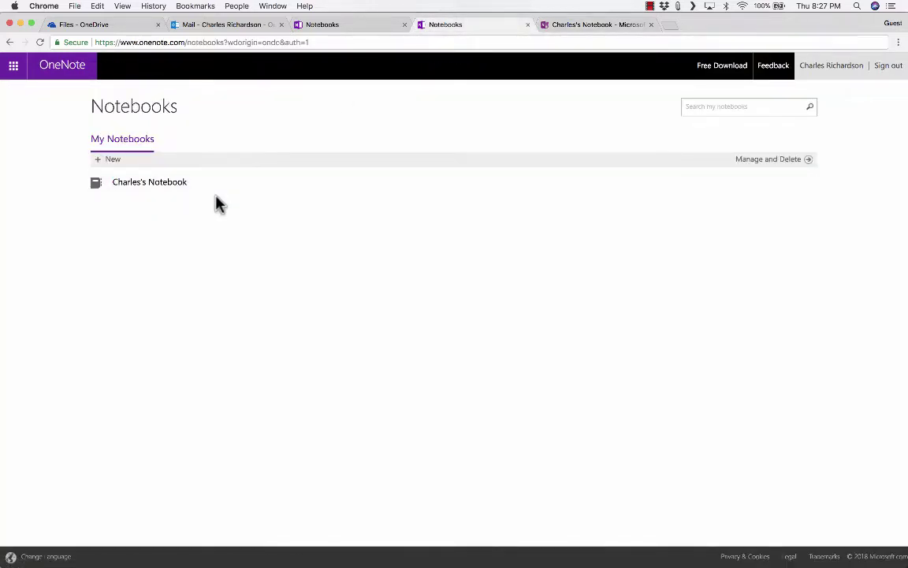
pyautogui.click(150, 183)
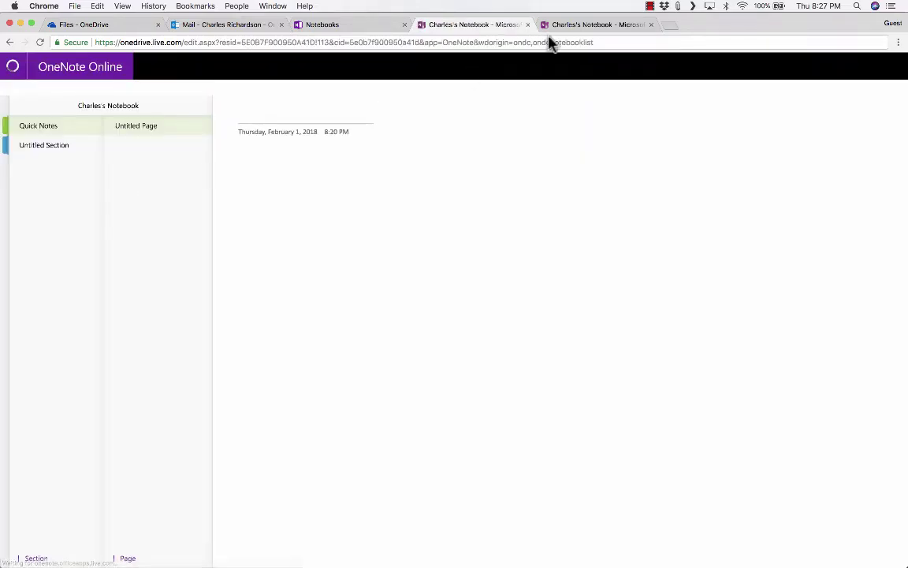
pyautogui.click(584, 25)
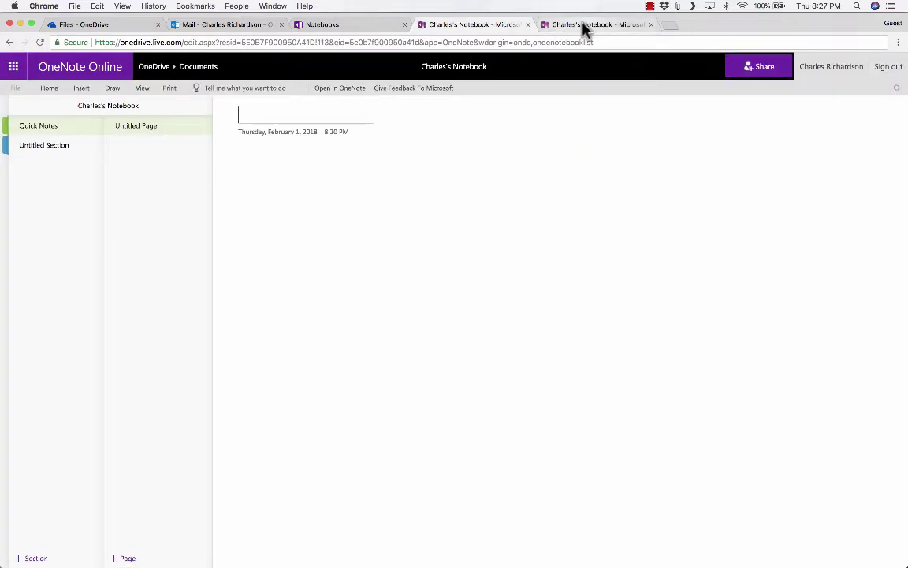
pyautogui.click(504, 26)
pyautogui.click(348, 25)
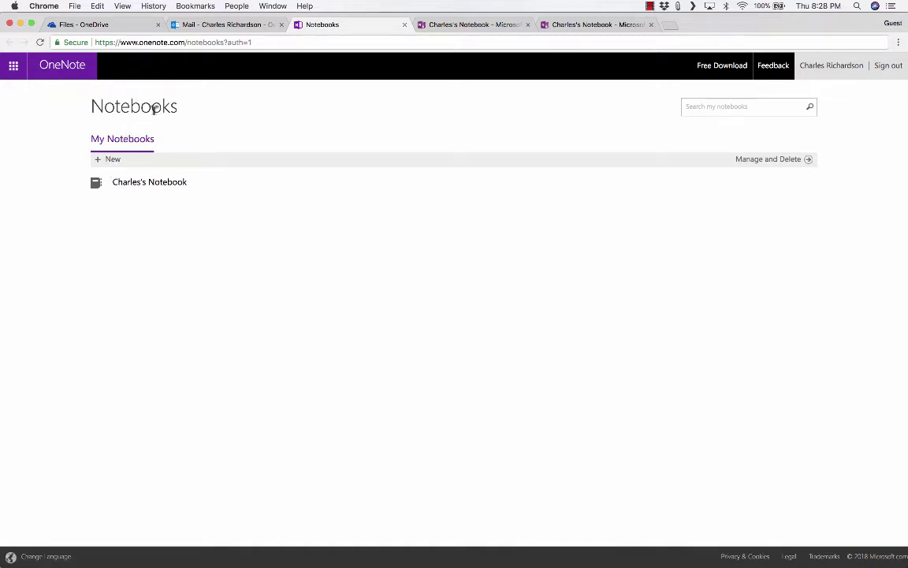
# Step: Create a new notebook named School and return to the full notebooks list
pyautogui.click(114, 162)
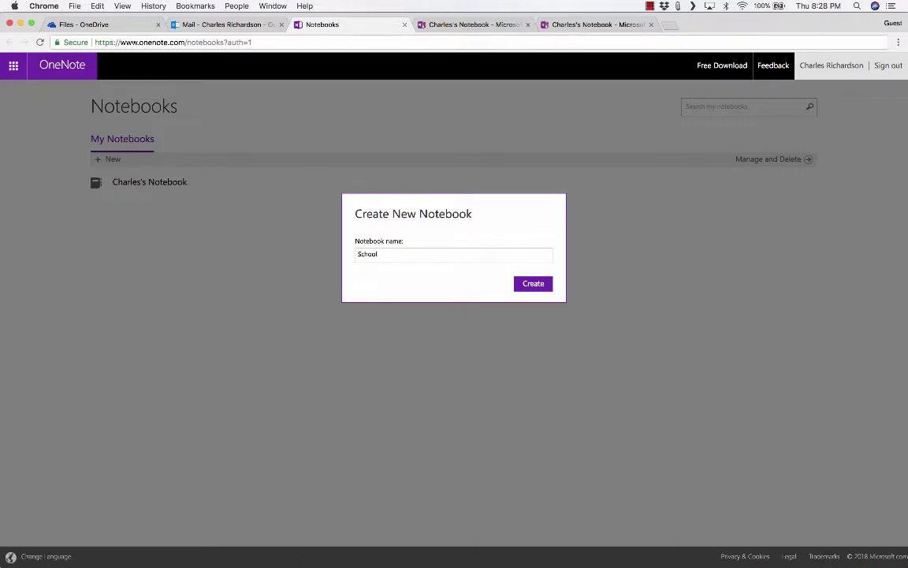
pyautogui.click(537, 285)
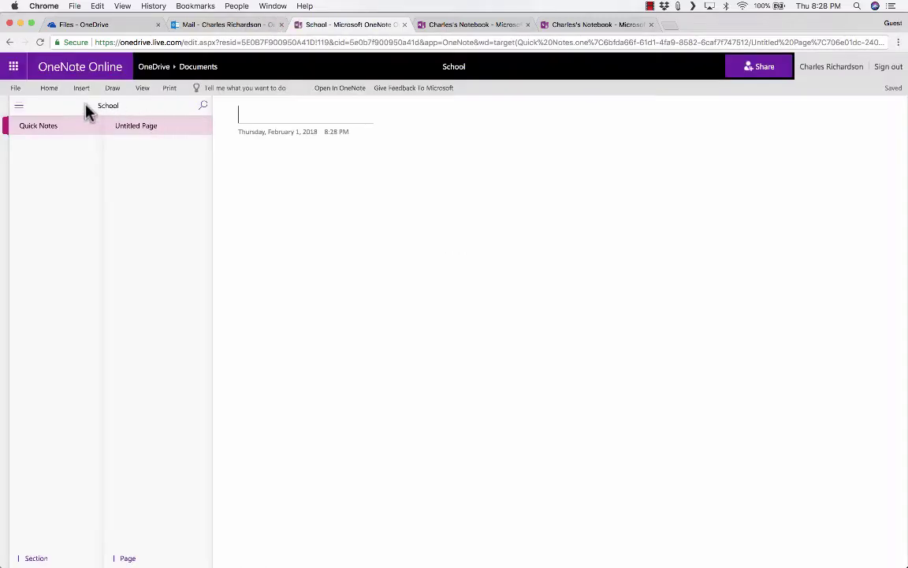
pyautogui.click(18, 106)
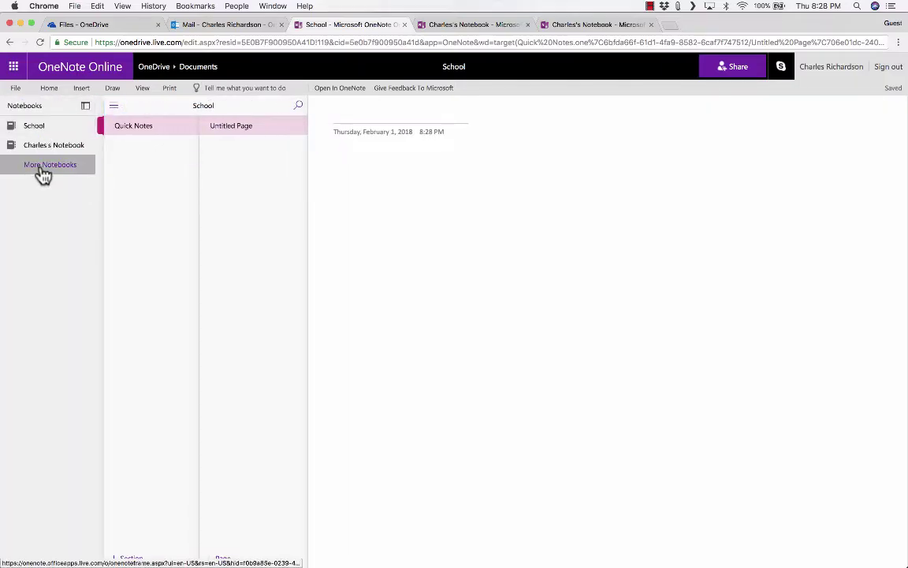
pyautogui.click(43, 170)
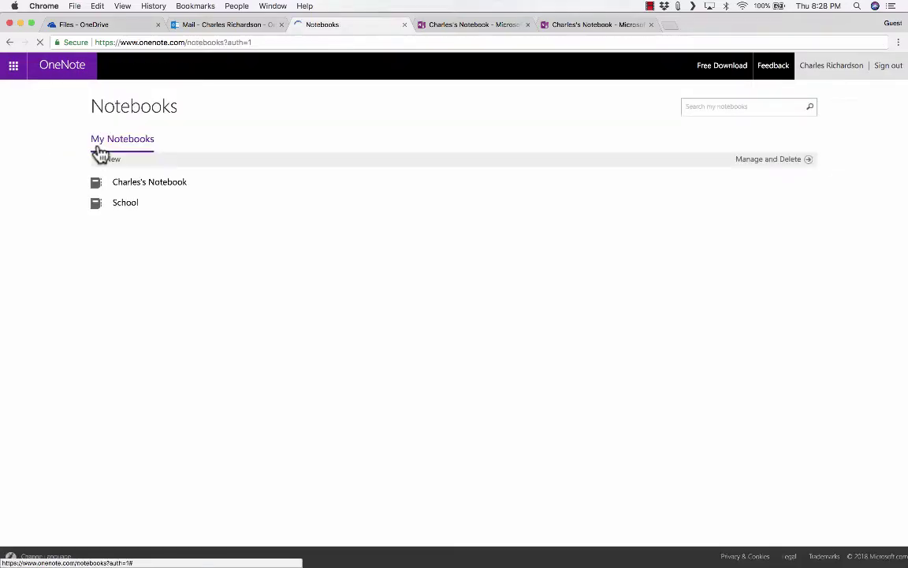
# Step: Create two more notebooks, Family and Work
pyautogui.click(113, 161)
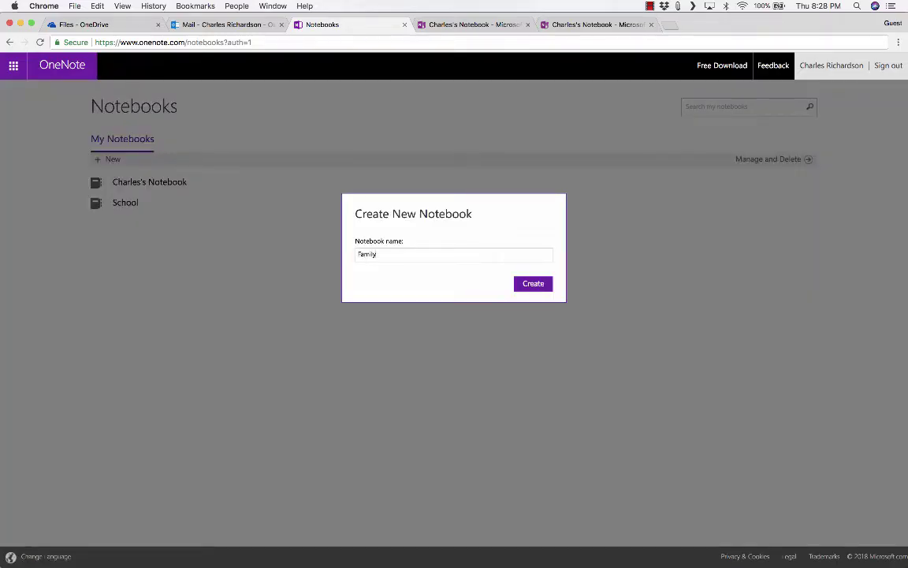
pyautogui.press('Return')
pyautogui.click(113, 160)
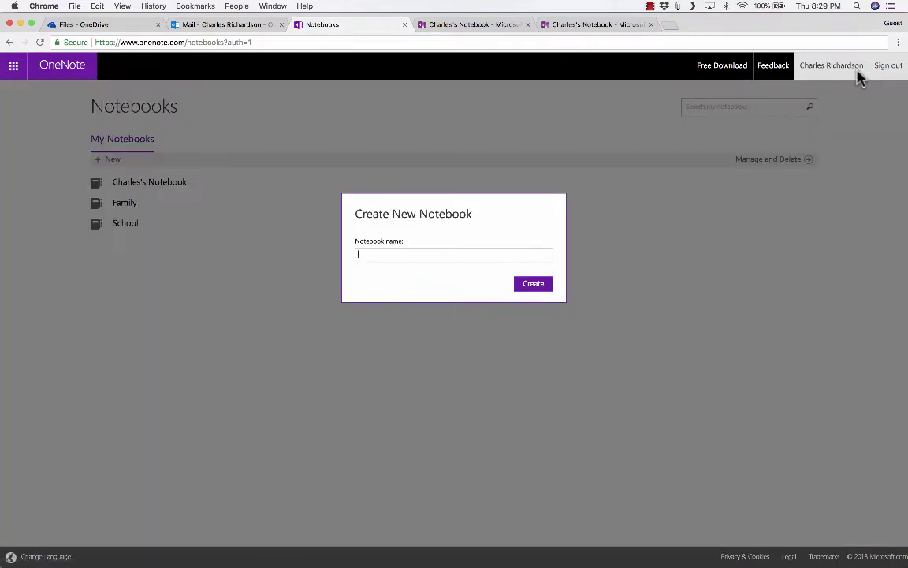
pyautogui.write('Work')
pyautogui.click(552, 283)
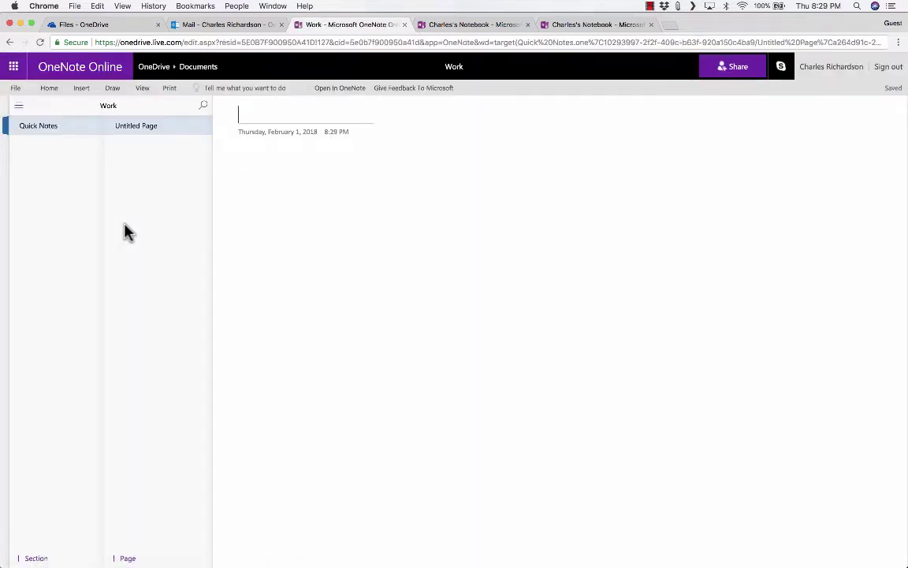
# Step: Close the Work and duplicate notebook tabs, open School from More Notebooks, and start a new section
pyautogui.click(405, 25)
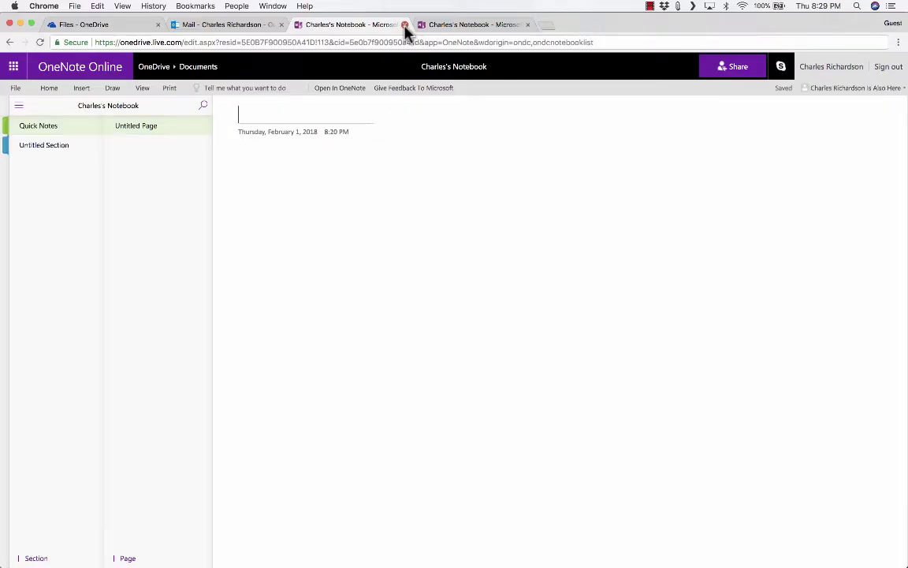
pyautogui.click(404, 25)
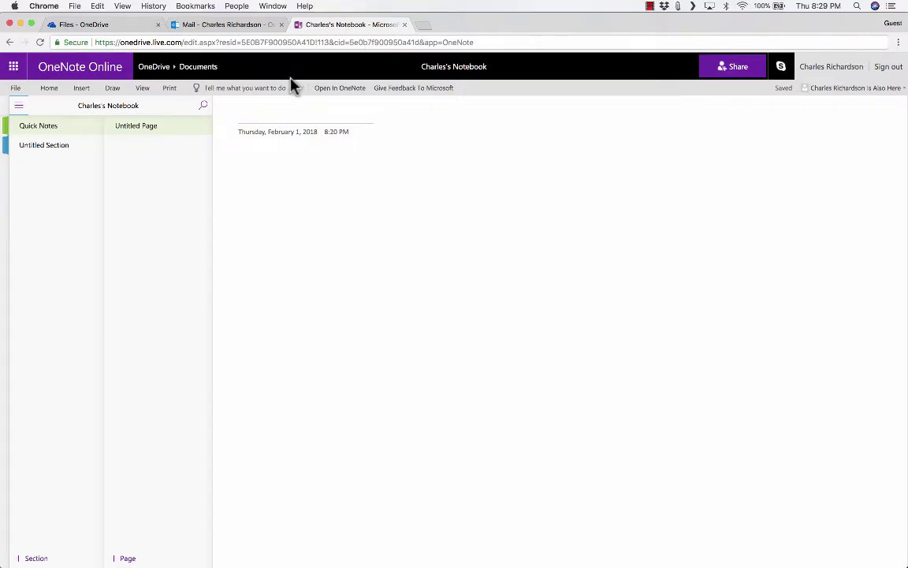
pyautogui.click(19, 105)
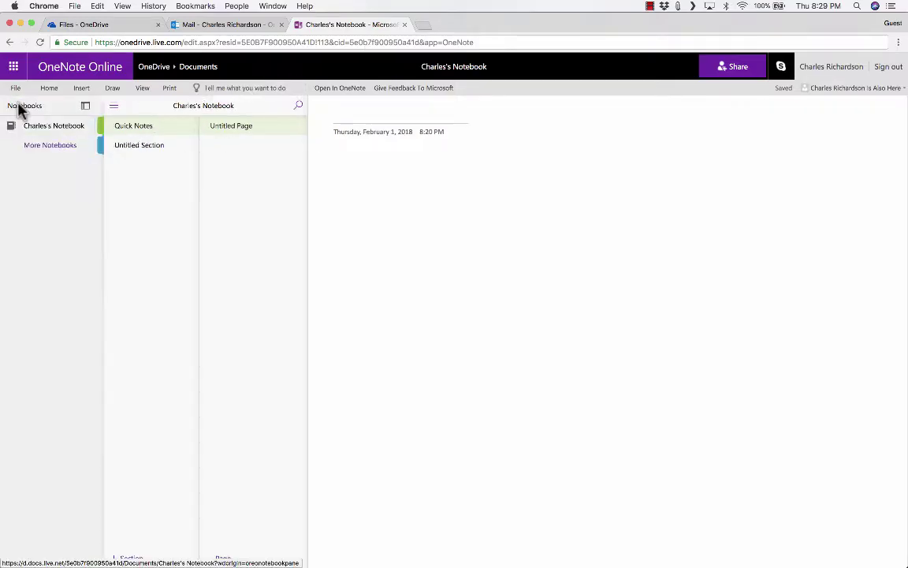
pyautogui.click(40, 152)
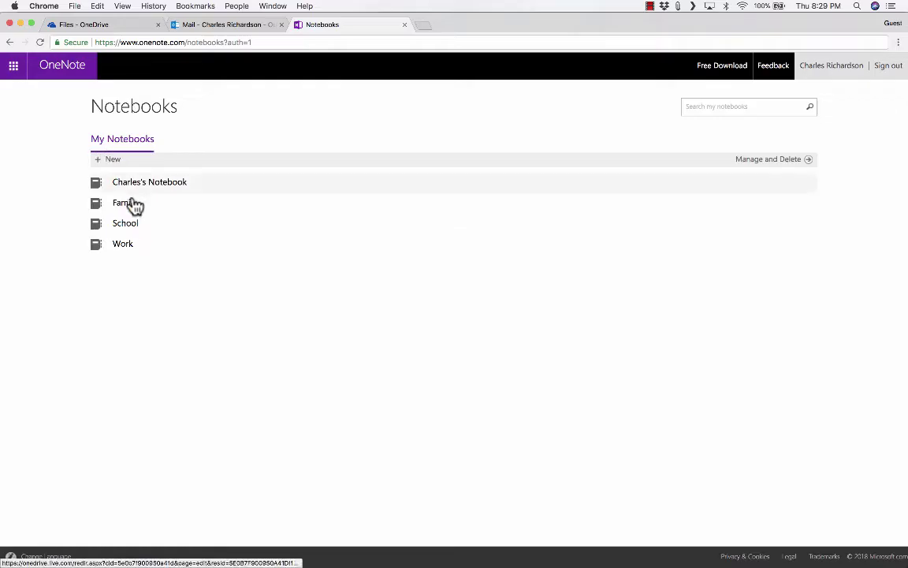
pyautogui.click(127, 228)
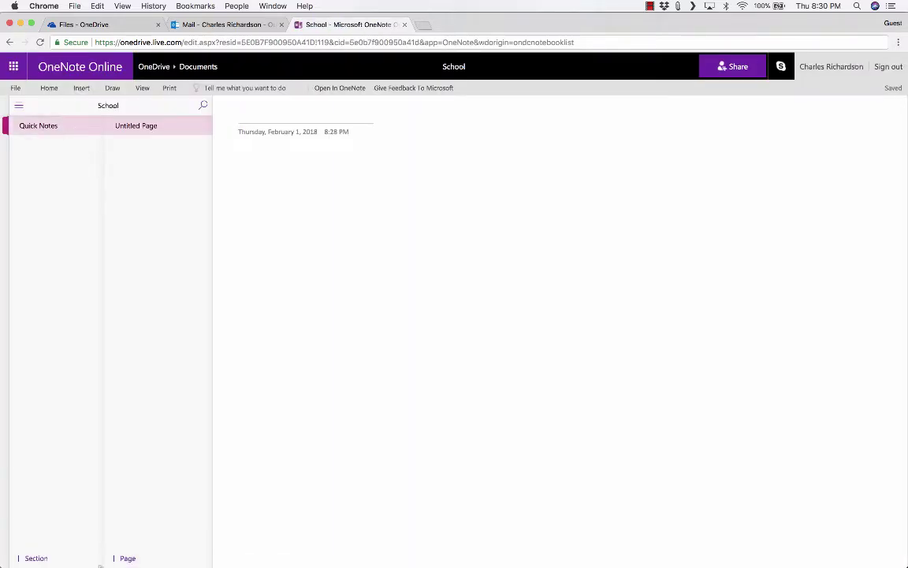
pyautogui.click(36, 558)
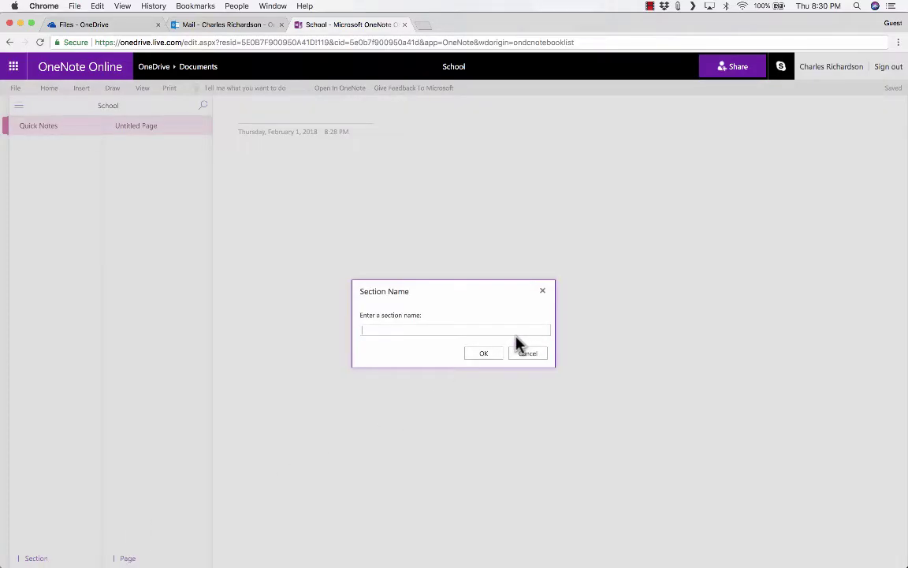
# Step: Name the new section Spanish 1, then add a second section named Spanish 2
pyautogui.write('Spanish 2')
pyautogui.click(484, 352)
pyautogui.click(37, 556)
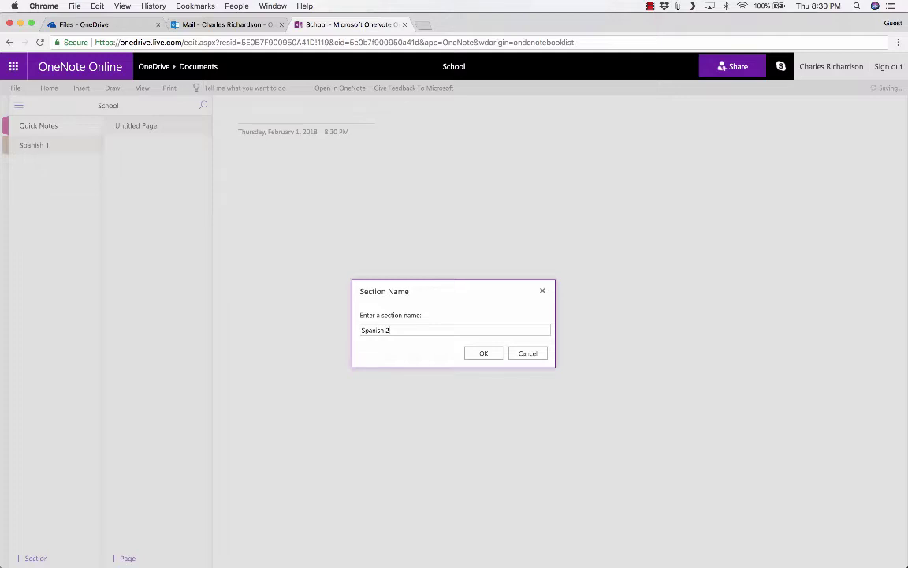
pyautogui.click(483, 353)
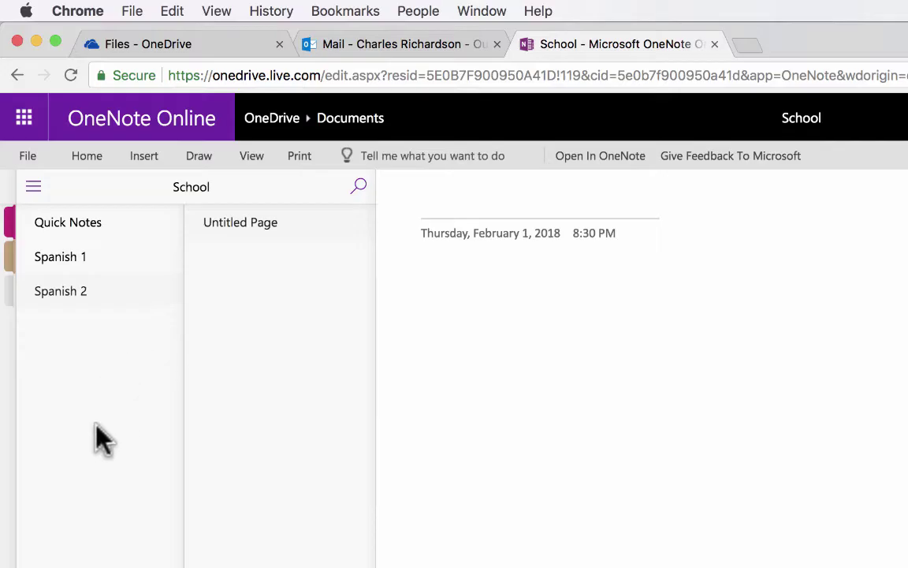
# Step: In Spanish 1, title the page Notes and type two lines of placeholder text below it
pyautogui.click(67, 267)
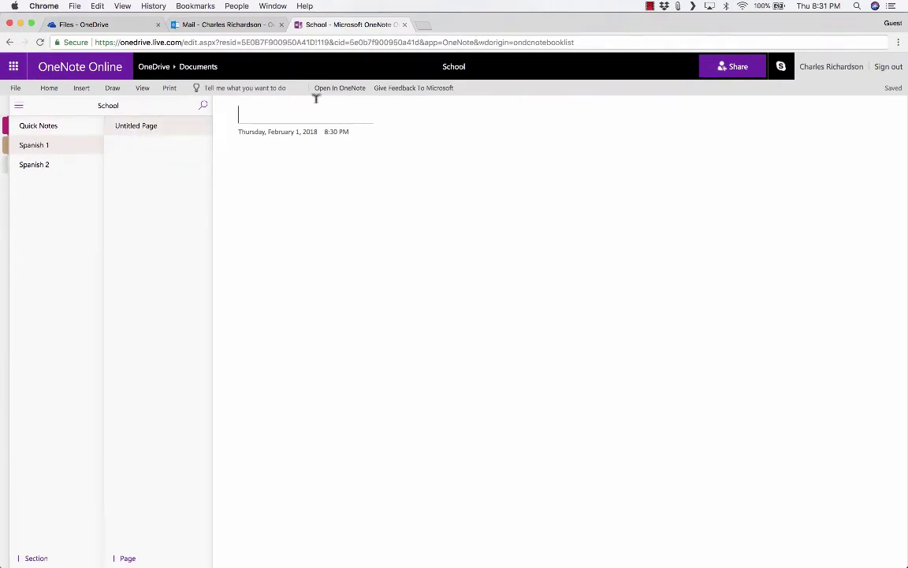
pyautogui.write('Notes')
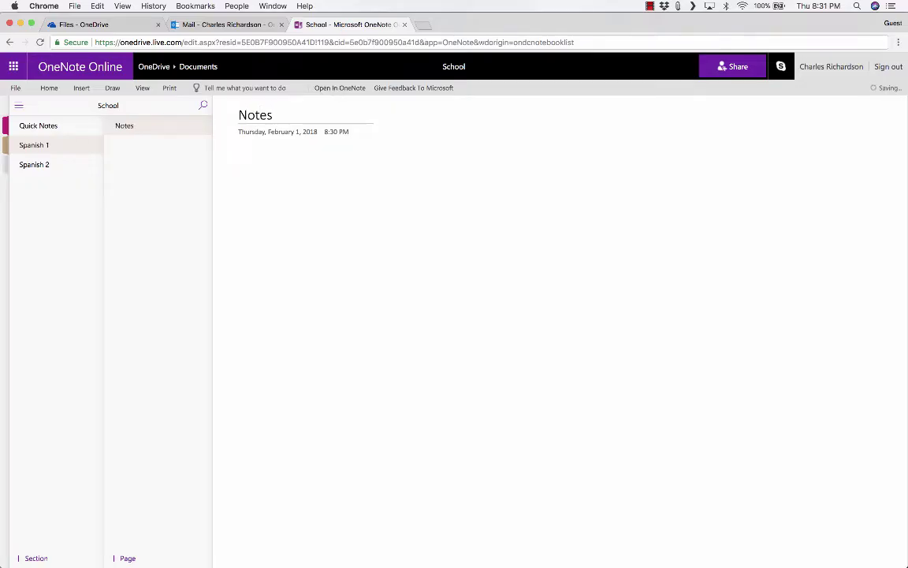
pyautogui.write('ak')
pyautogui.write('l;flkajslkdfjlkasjdkl;fakls dfkl ;asjdkljs')
pyautogui.press('Return')
pyautogui.write('Fasdfl;aksdfj;lkas d')
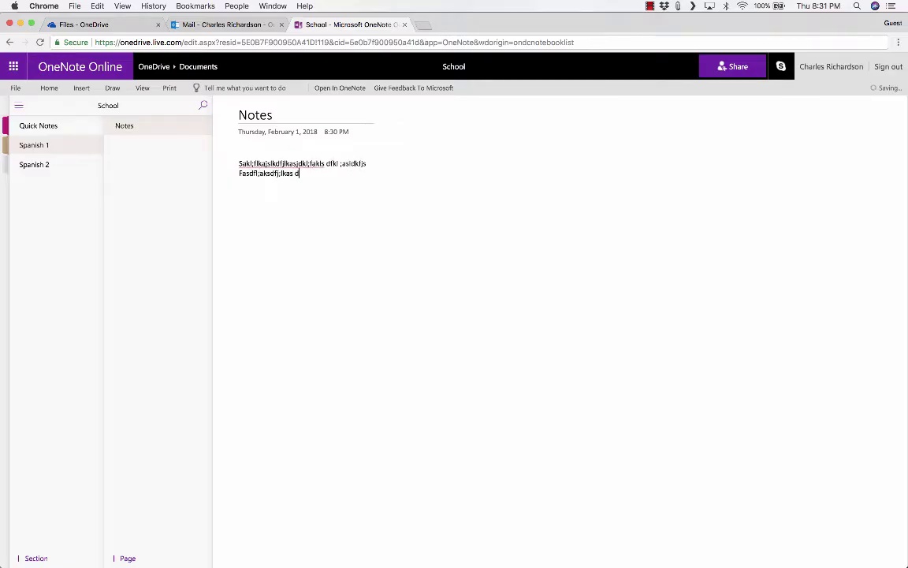
pyautogui.write('fljasdf')
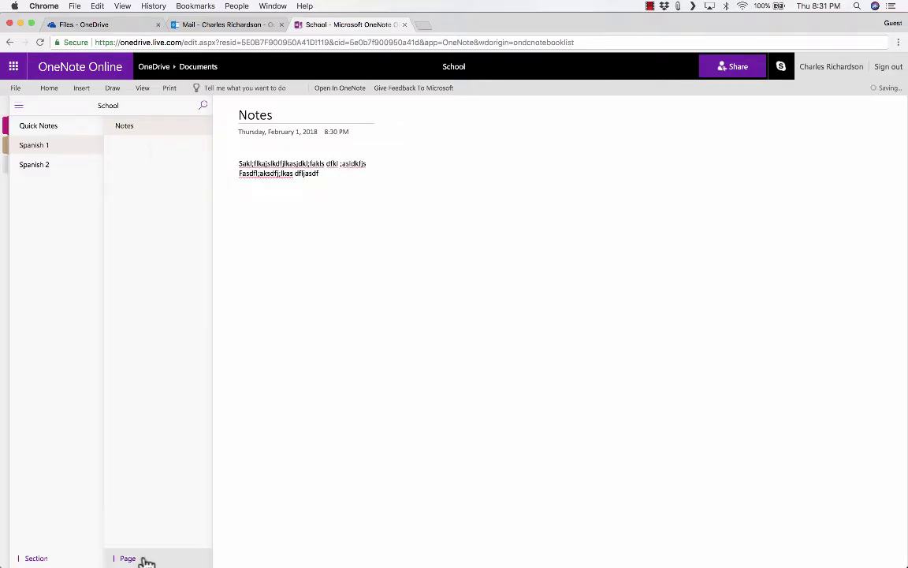
# Step: Add two new pages to Spanish 1, titled To-Do List and Project Ideas
pyautogui.click(133, 559)
pyautogui.write('T')
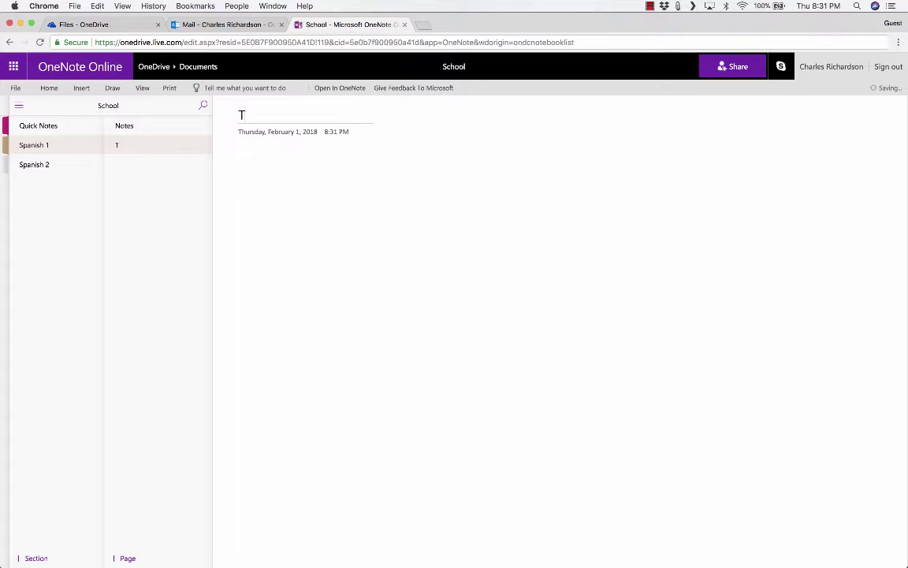
pyautogui.write('o-Do List')
pyautogui.click(129, 559)
pyautogui.write('Proj')
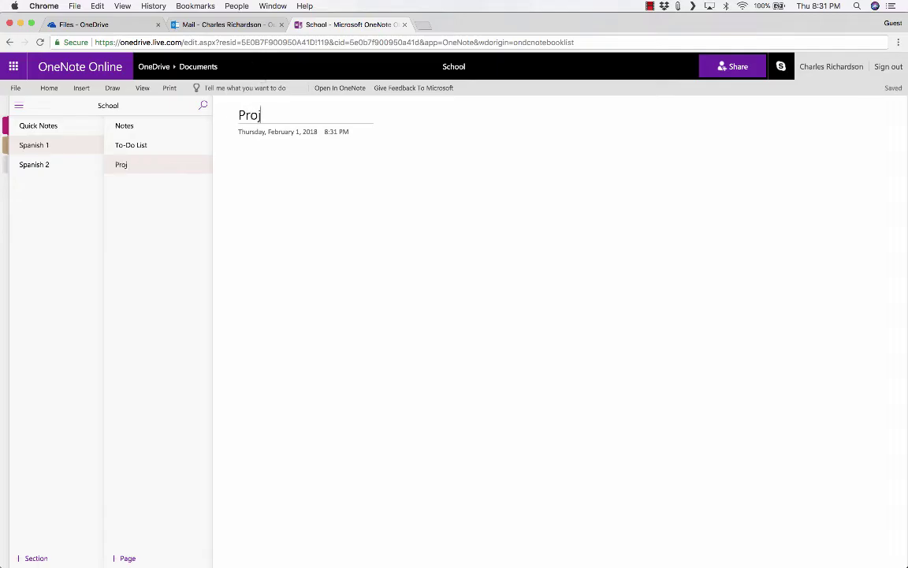
pyautogui.write('ect Ideas')
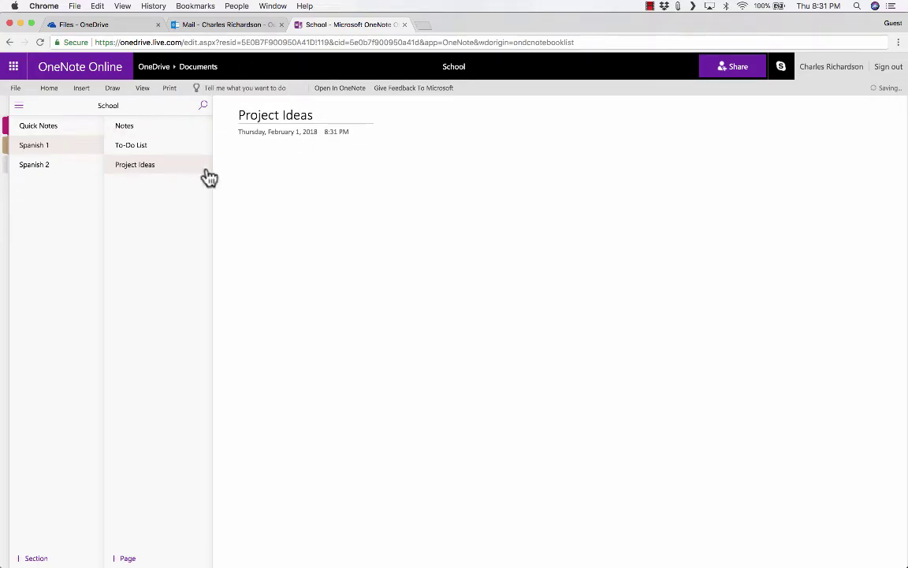
# Step: Place a few notes on the new page, then go back to the Notes page
pyautogui.click(20, 106)
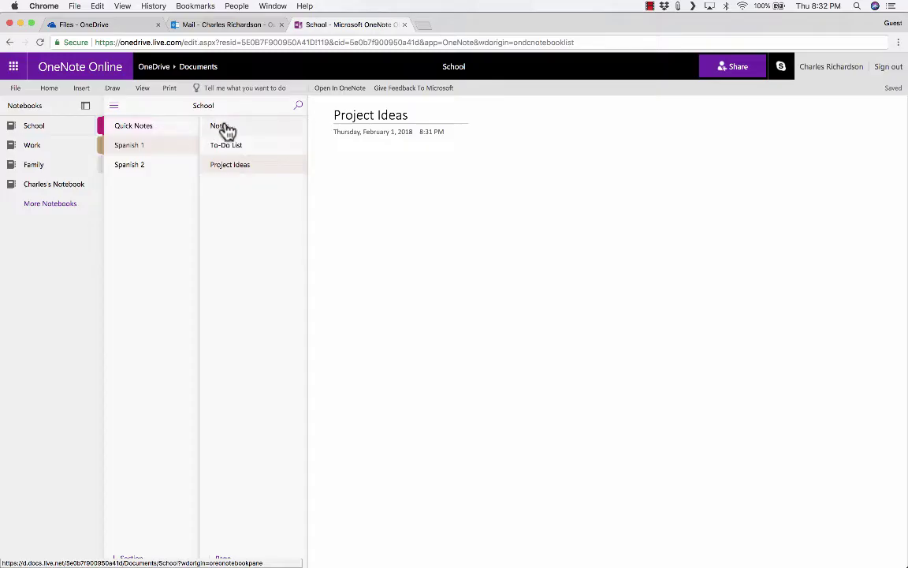
pyautogui.click(468, 173)
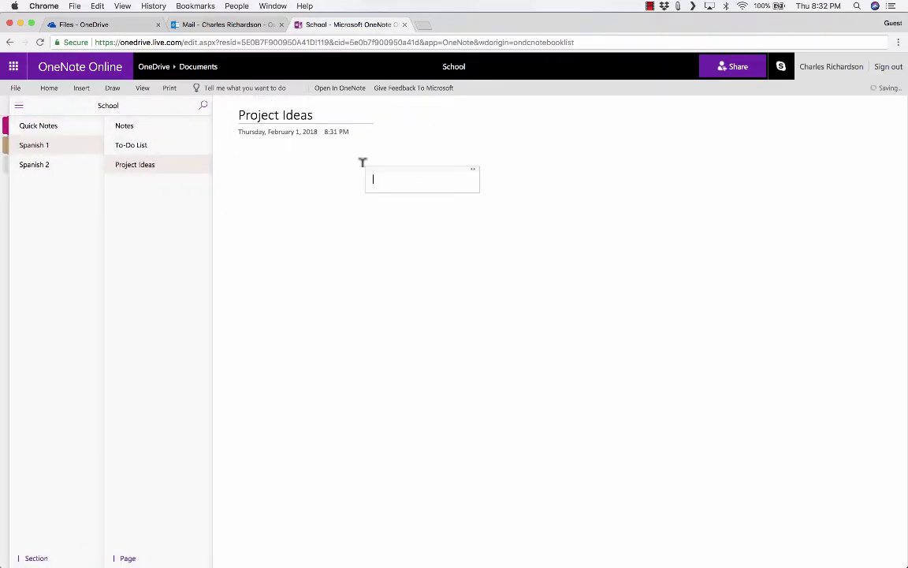
pyautogui.click(243, 160)
pyautogui.click(453, 189)
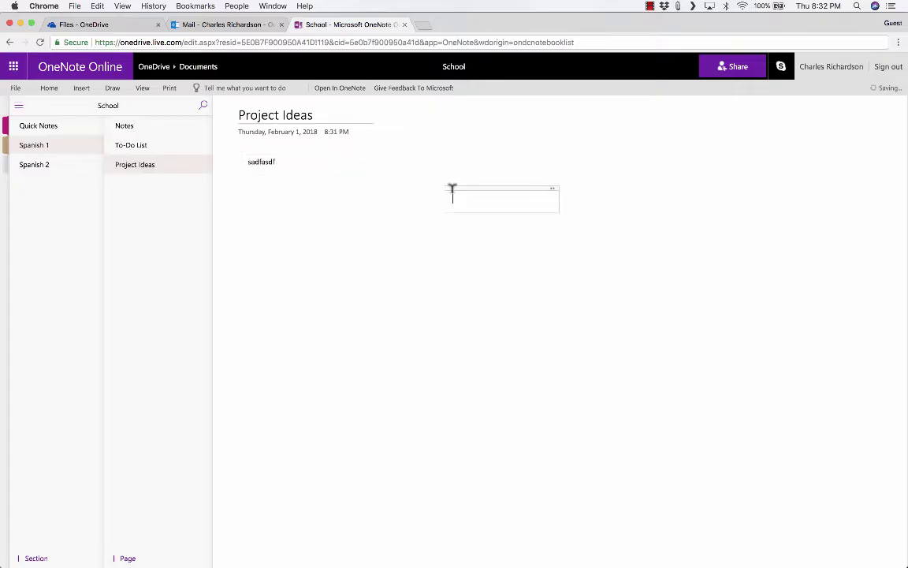
pyautogui.click(130, 126)
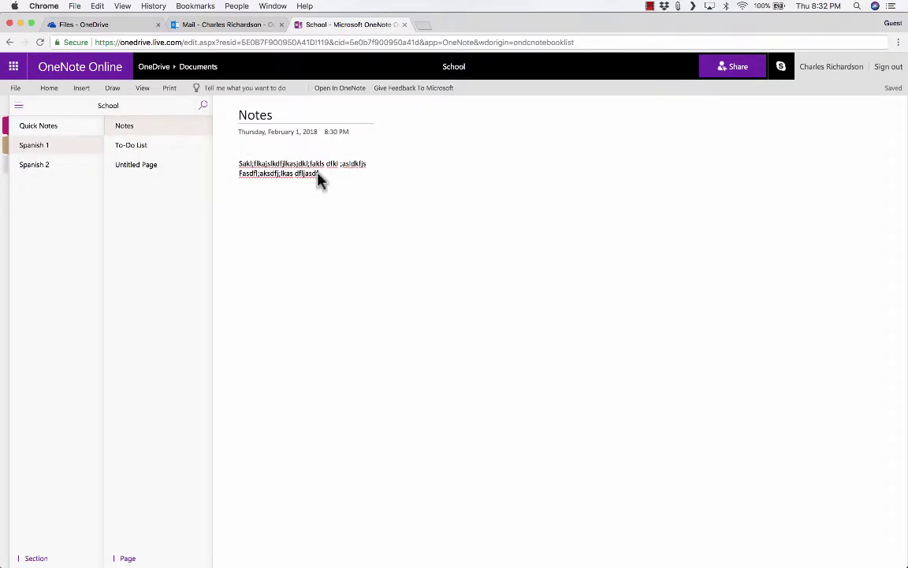
# Step: Replace the note text with 's df' and insert a 5-by-3 table
pyautogui.press('super+a')
pyautogui.press('BackSpace')
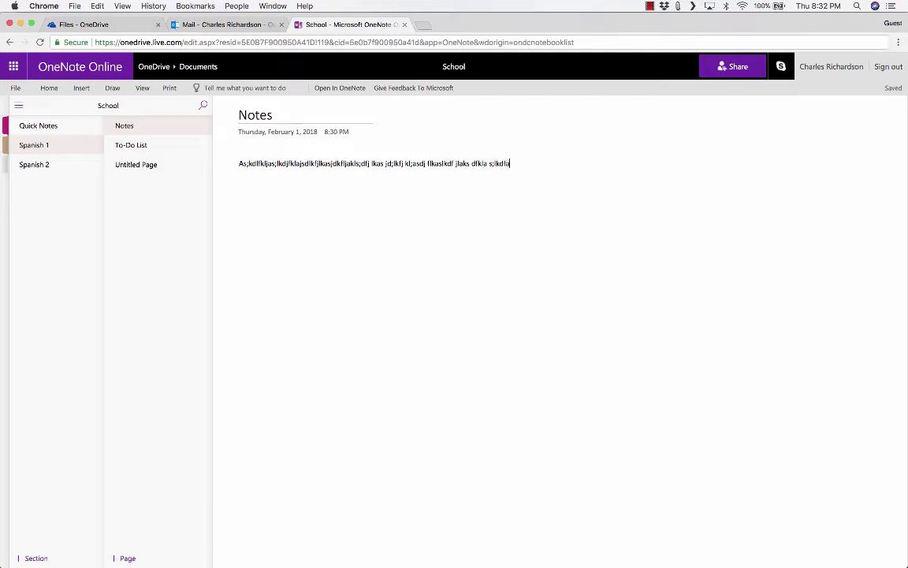
pyautogui.write('s df')
pyautogui.click(76, 91)
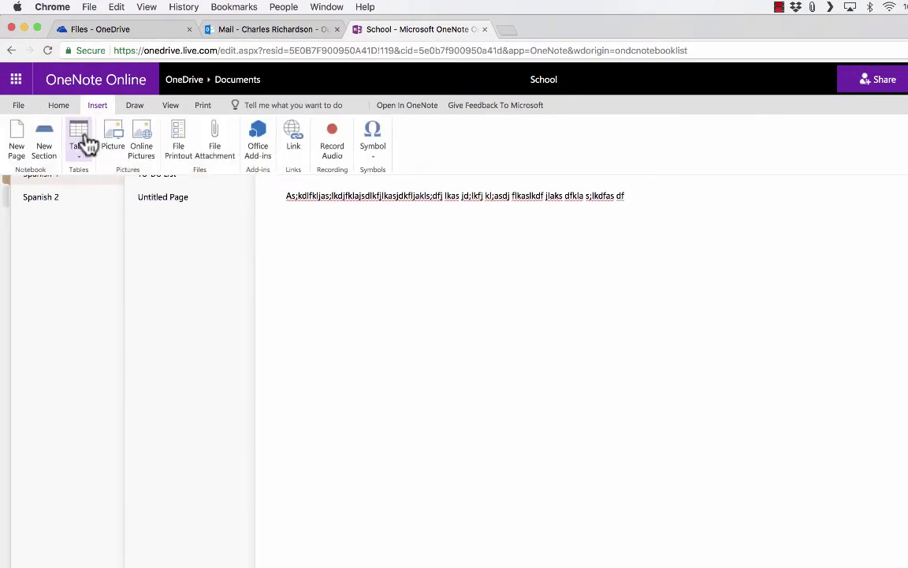
pyautogui.click(82, 148)
pyautogui.click(117, 216)
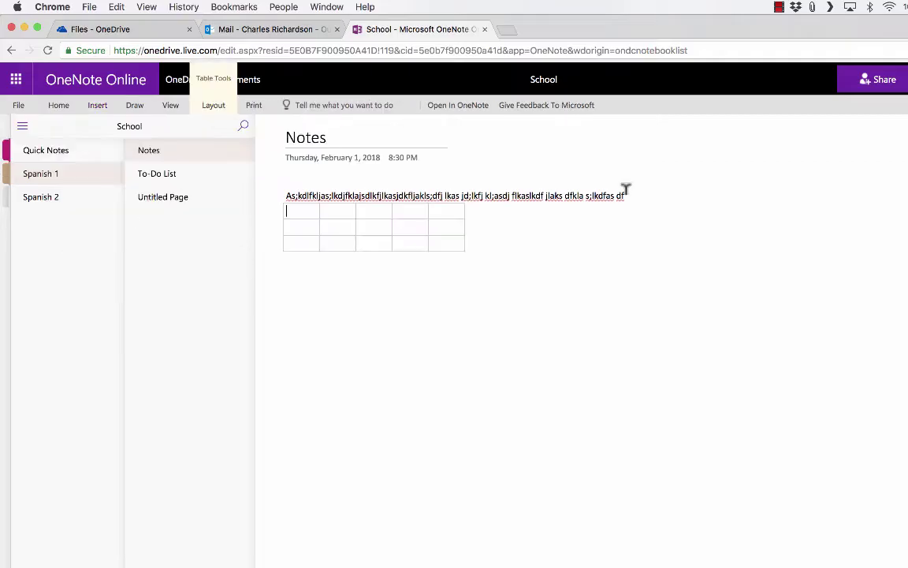
# Step: Move the placeholder text into the table's first and third cells
pyautogui.moveTo(625, 194); pyautogui.dragTo(367, 196)
pyautogui.press('BackSpace')
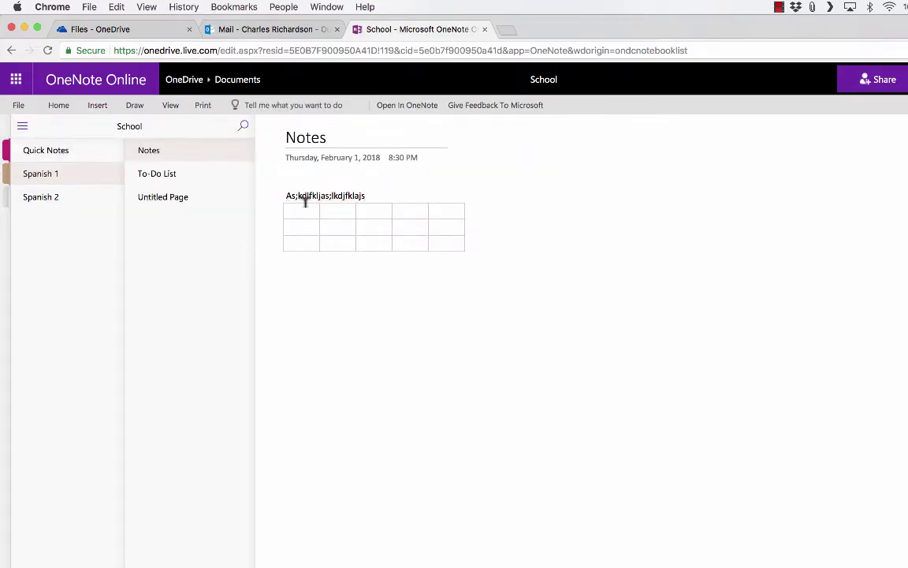
pyautogui.click(306, 207)
pyautogui.write('dlkfjlkasjdkfljakls;dfj lkas jd;lkfj kl;asdj flkaslkdf jlaks dfkla s;lkdfas df')
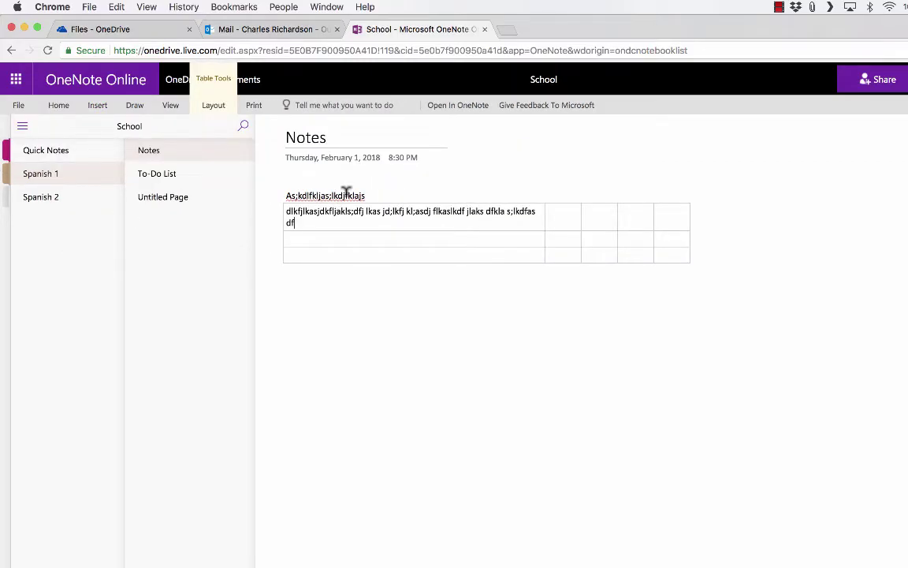
pyautogui.tripleClick(346, 194)
pyautogui.moveTo(365, 192); pyautogui.dragTo(587, 213)
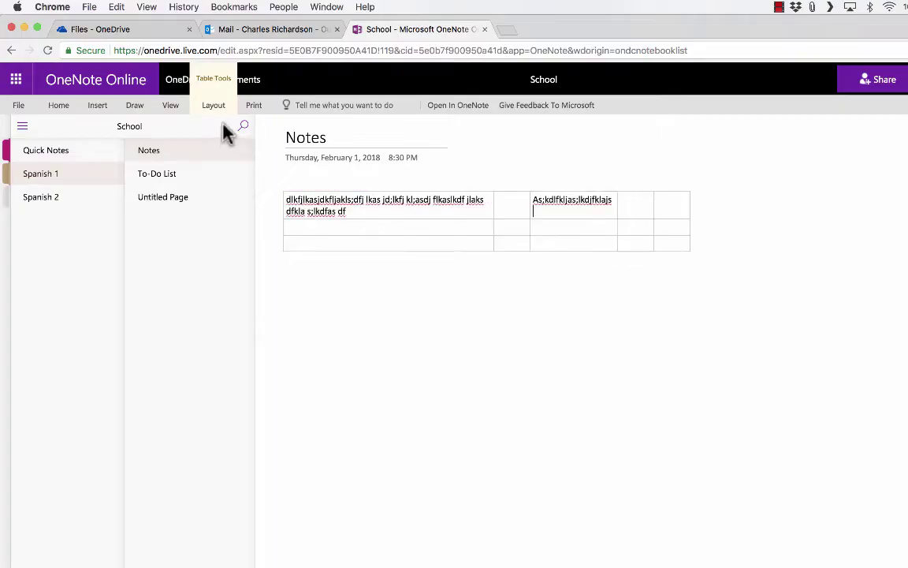
pyautogui.click(95, 108)
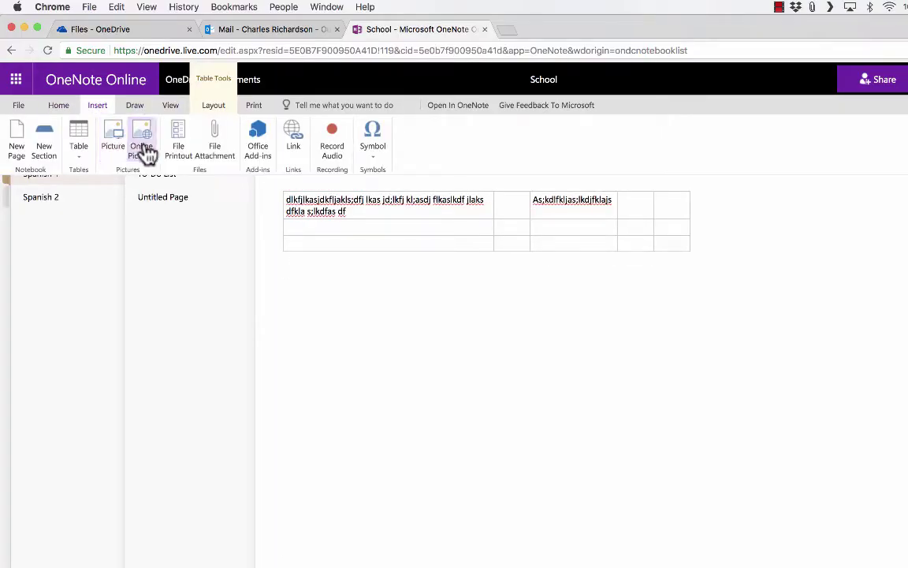
# Step: Search Online Pictures for Sunflowers and insert the cartoon sunflower
pyautogui.click(145, 150)
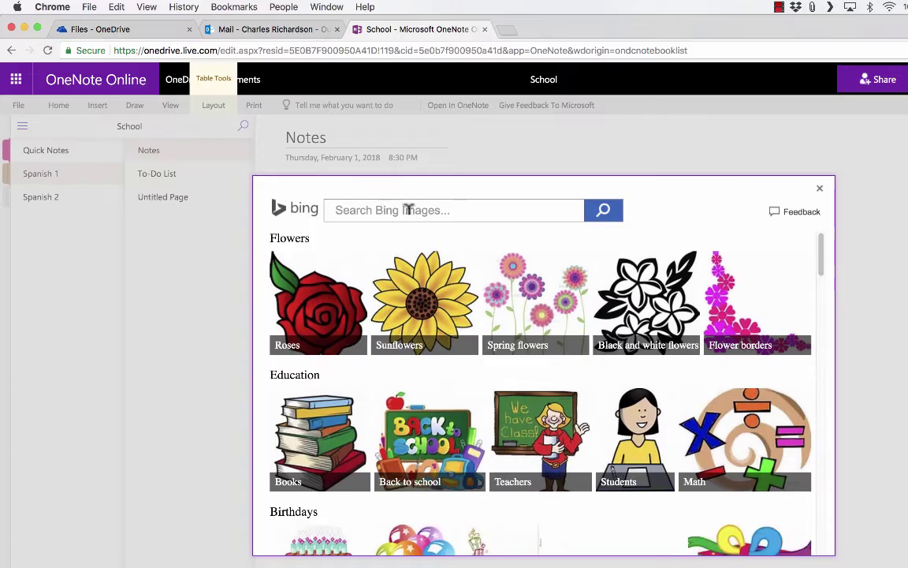
pyautogui.click(426, 298)
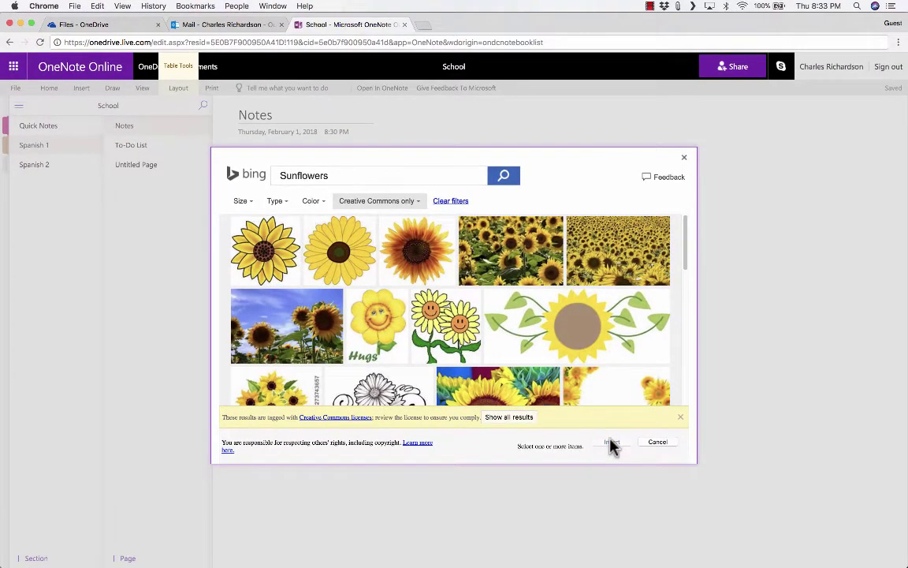
pyautogui.click(613, 442)
# Step: Shrink the sunflower picture by its corner handle so it fits the table cell
pyautogui.scroll(10, 608, 253)
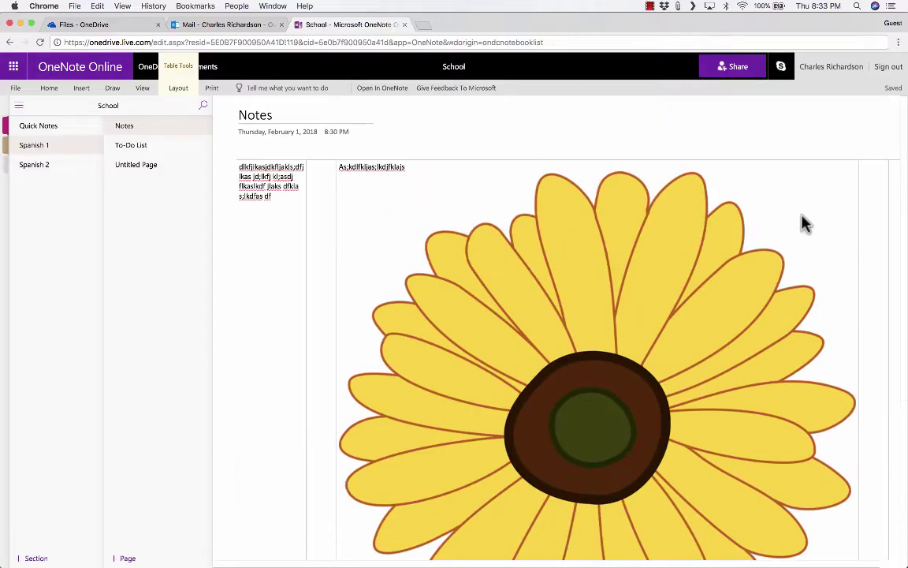
pyautogui.click(804, 223)
pyautogui.scroll(-3, 752, 270)
pyautogui.moveTo(859, 533); pyautogui.dragTo(653, 335)
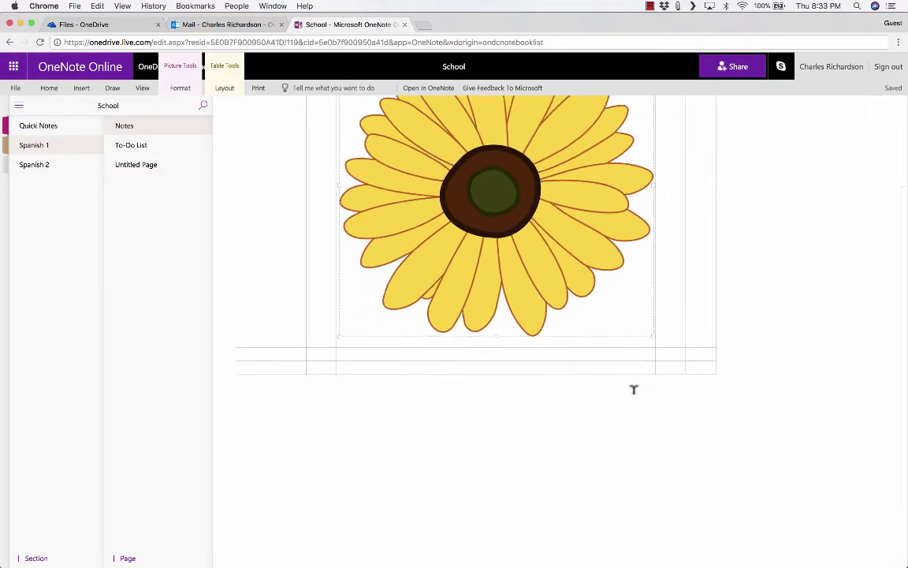
pyautogui.scroll(5, 634, 388)
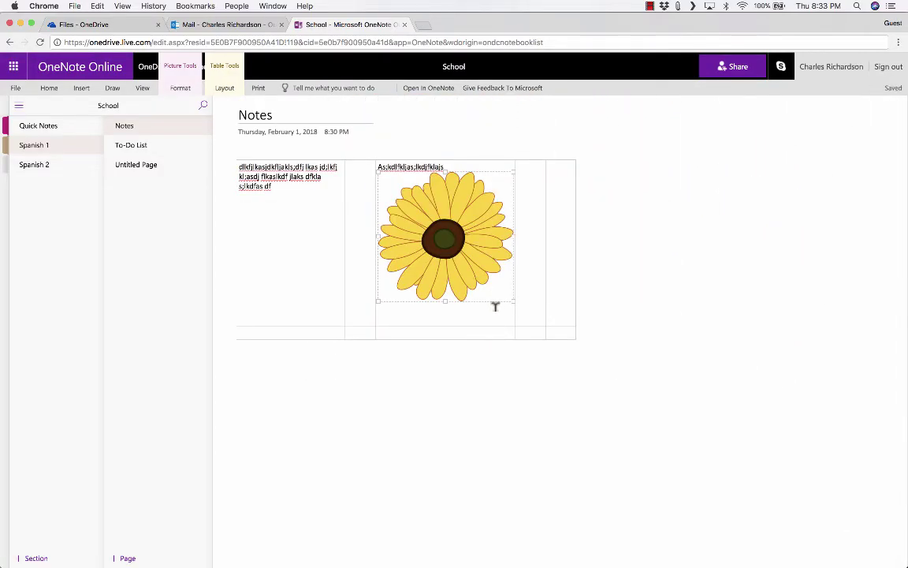
pyautogui.click(509, 413)
pyautogui.click(83, 90)
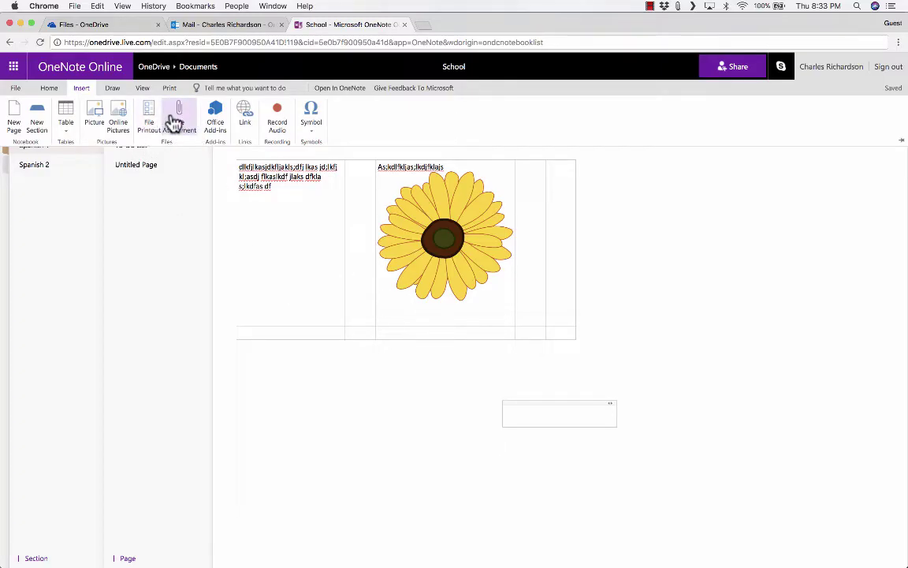
# Step: Attach the file Litoria_phyllochroa.JPG to the page in a new note below the table
pyautogui.click(177, 118)
pyautogui.click(388, 333)
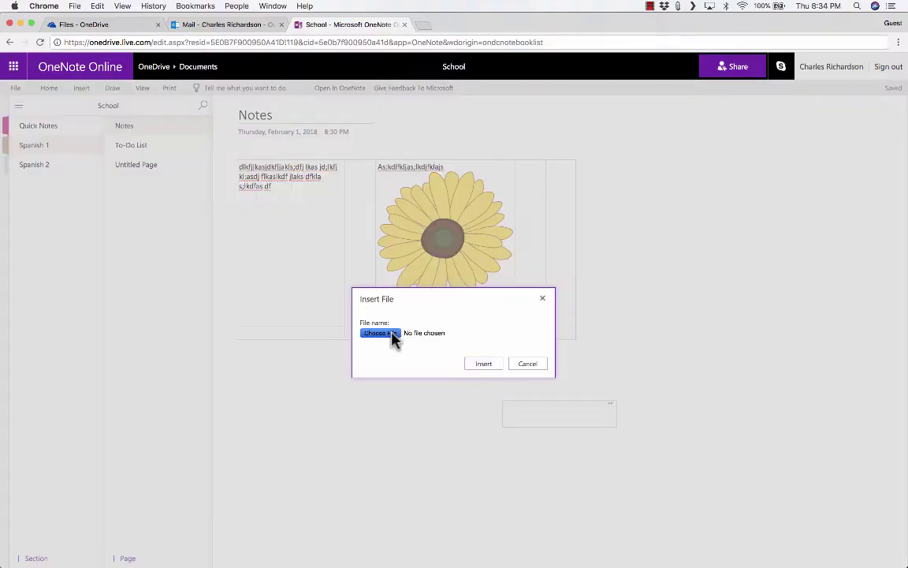
pyautogui.click(390, 133)
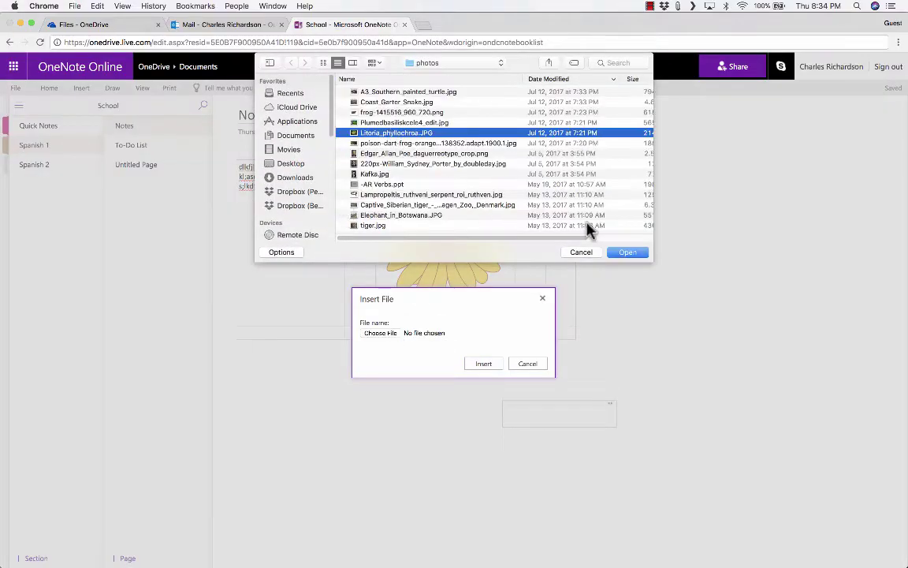
pyautogui.click(639, 252)
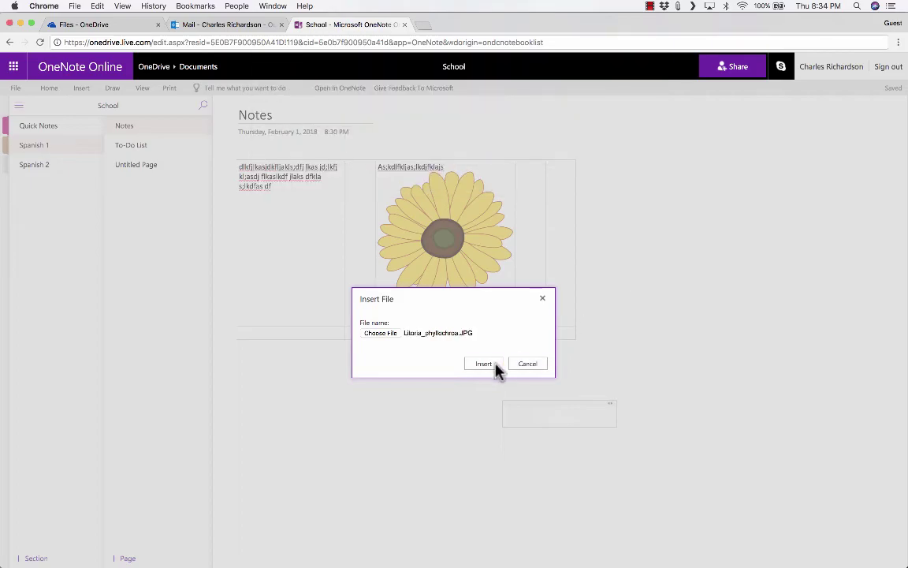
pyautogui.click(484, 365)
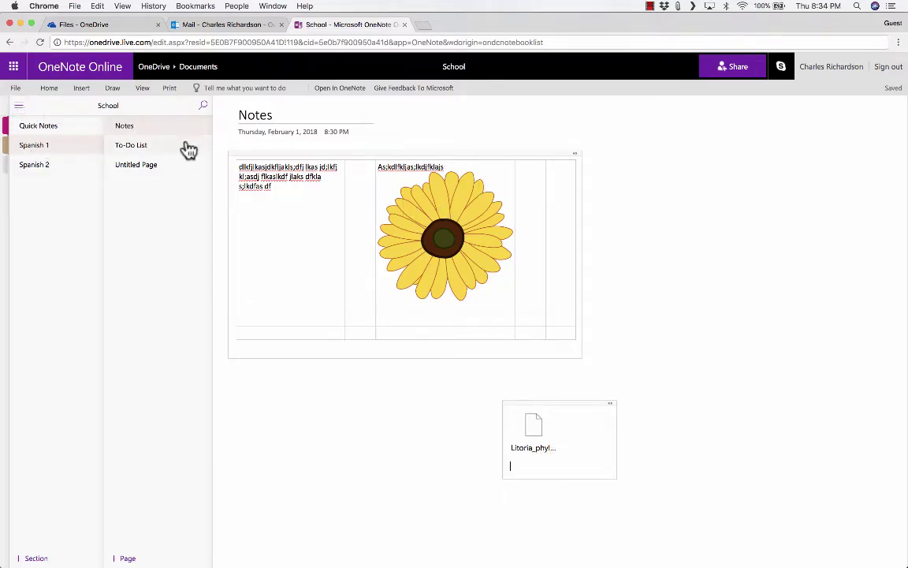
pyautogui.click(81, 88)
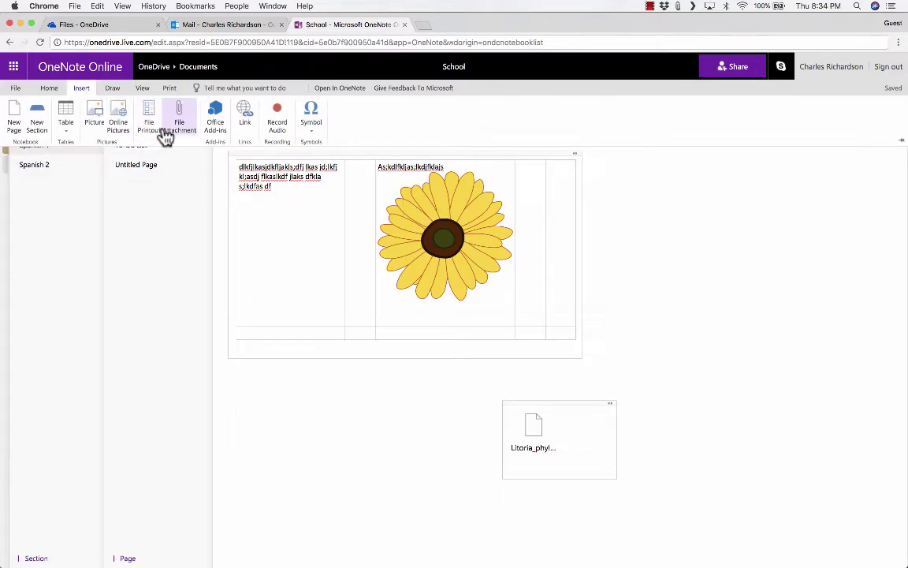
# Step: Record a short audio clip with microphone access beneath the Litoria_phyllochroa.JPG attachment
pyautogui.click(280, 126)
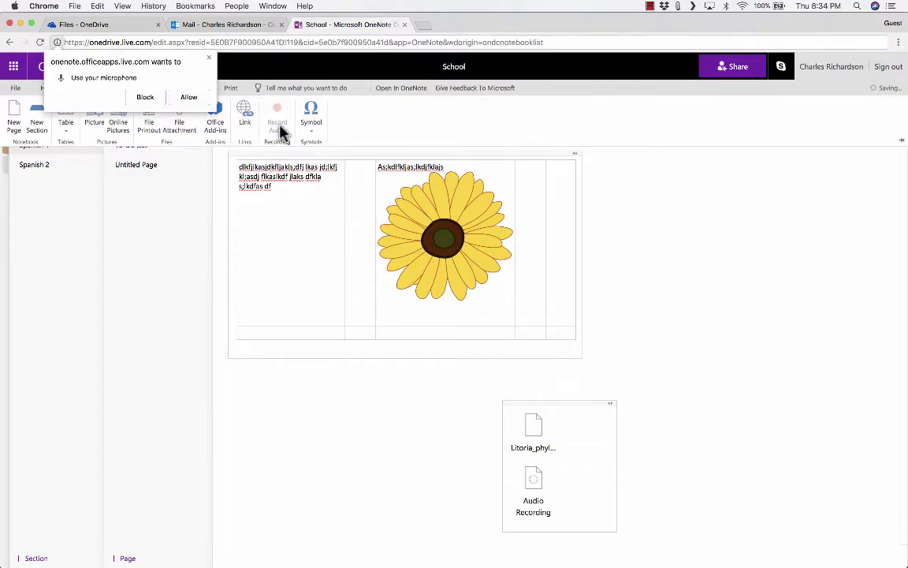
pyautogui.click(183, 99)
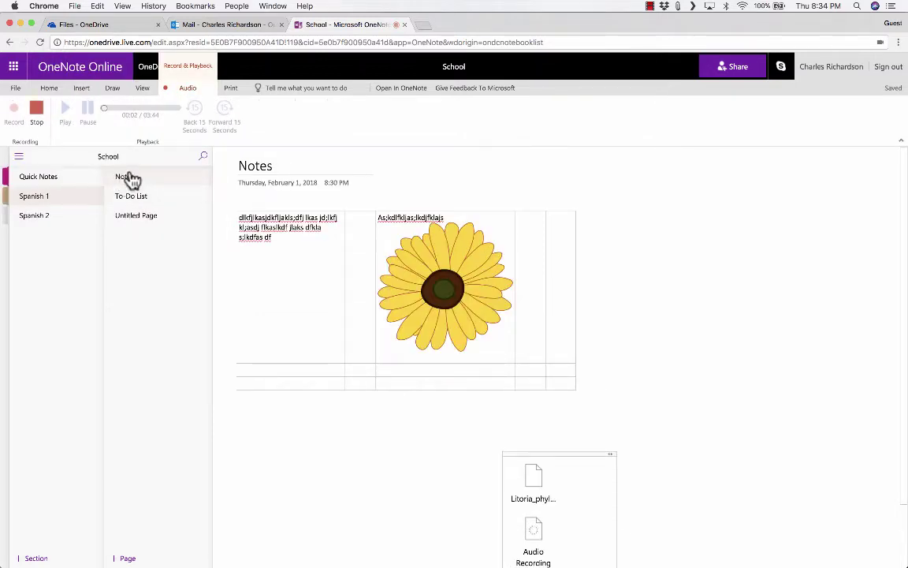
pyautogui.click(41, 117)
pyautogui.click(39, 116)
pyautogui.scroll(-1, 511, 421)
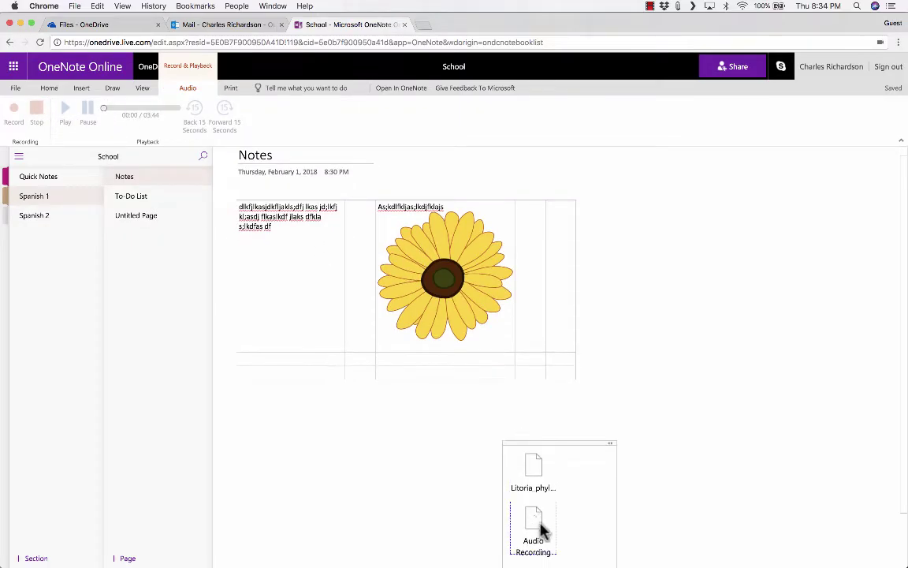
pyautogui.click(539, 539)
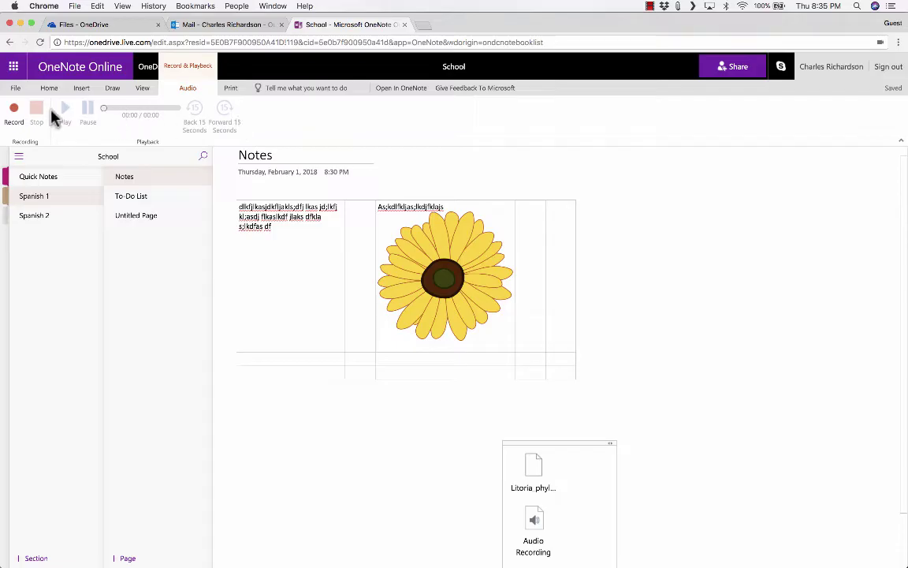
pyautogui.click(81, 88)
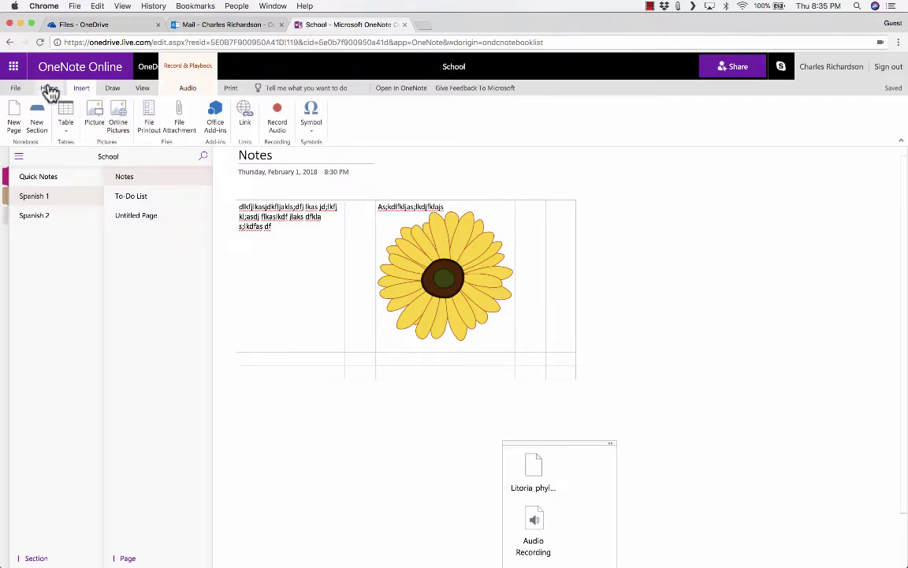
# Step: Create a 'Listen to this audio:' note and place it just left of the Audio Recording
pyautogui.click(311, 118)
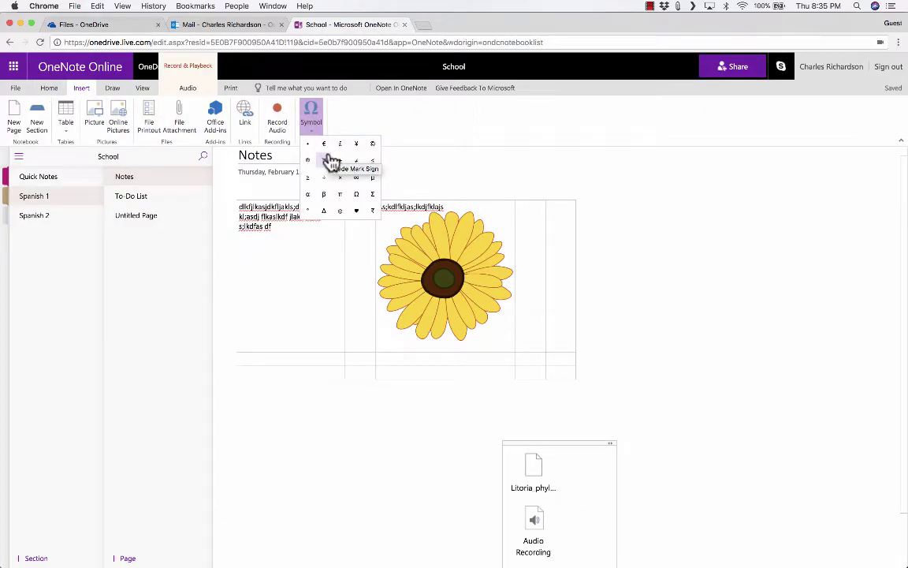
pyautogui.click(443, 136)
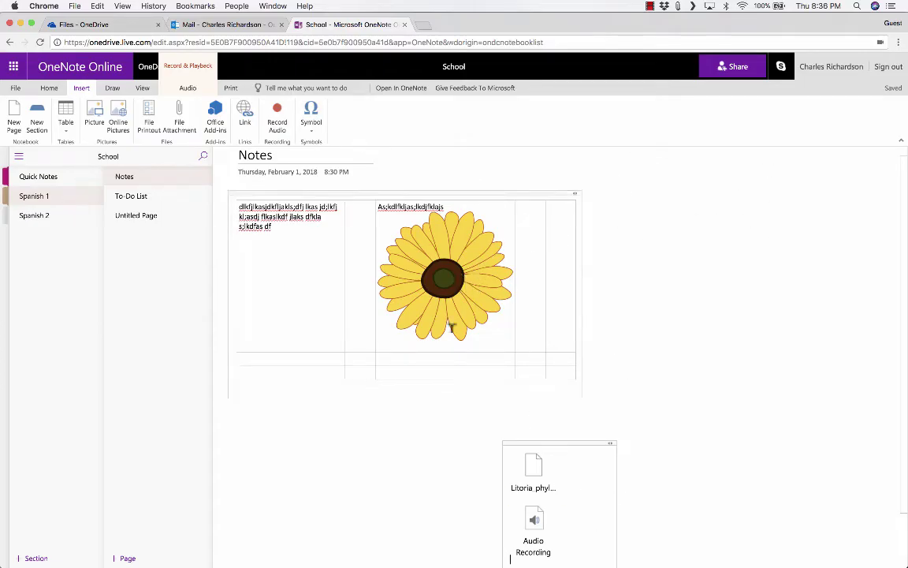
pyautogui.click(696, 204)
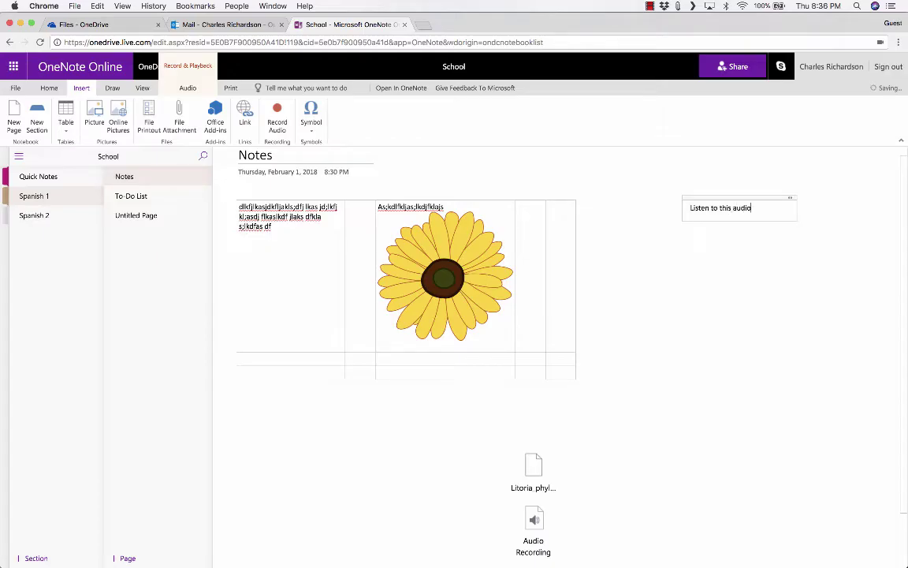
pyautogui.moveTo(718, 195); pyautogui.dragTo(433, 460)
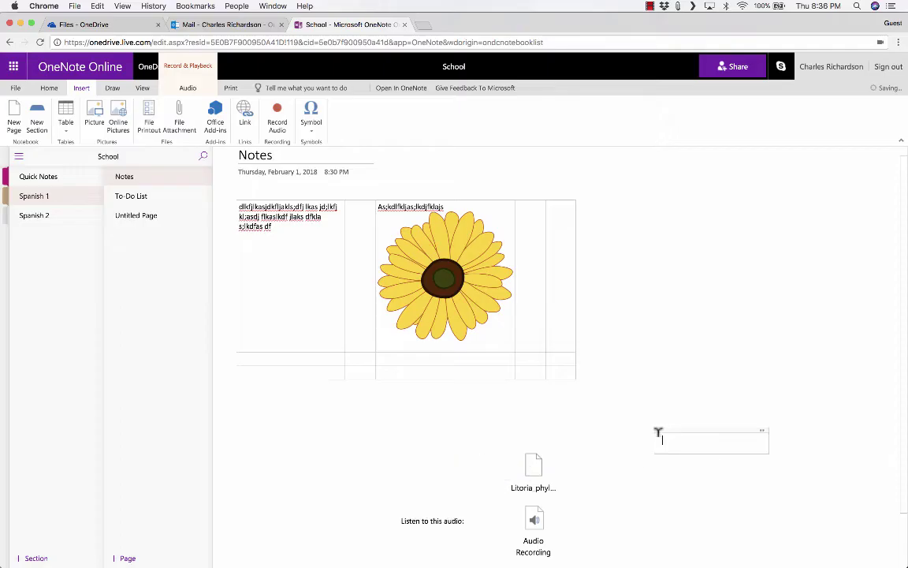
pyautogui.click(276, 419)
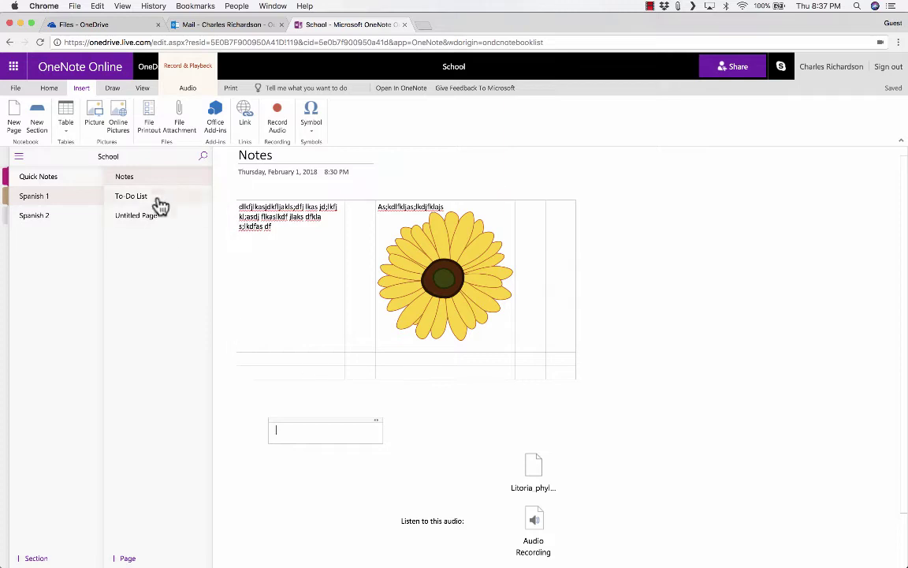
# Step: With a dark green pen, loop the attached file, arrow toward the sunflower, and underline the table
pyautogui.click(115, 89)
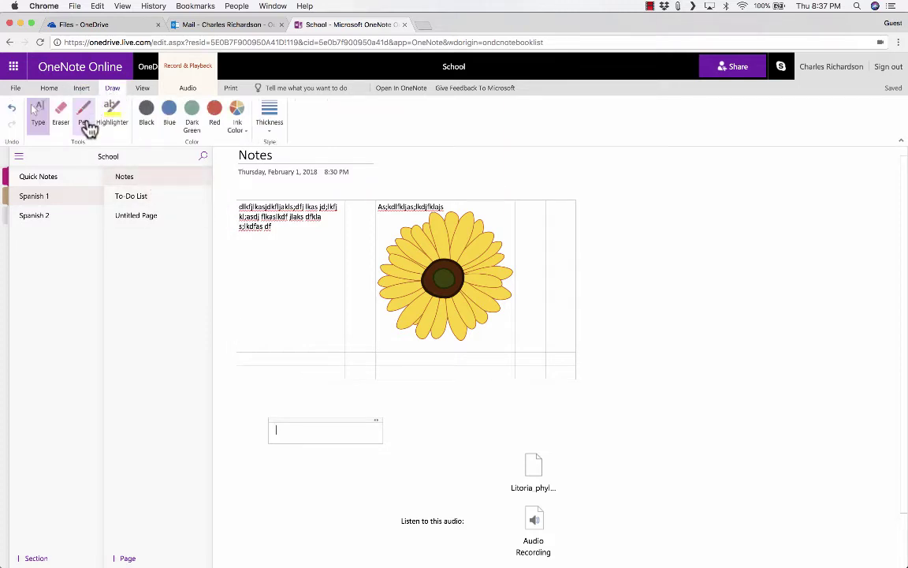
pyautogui.click(87, 115)
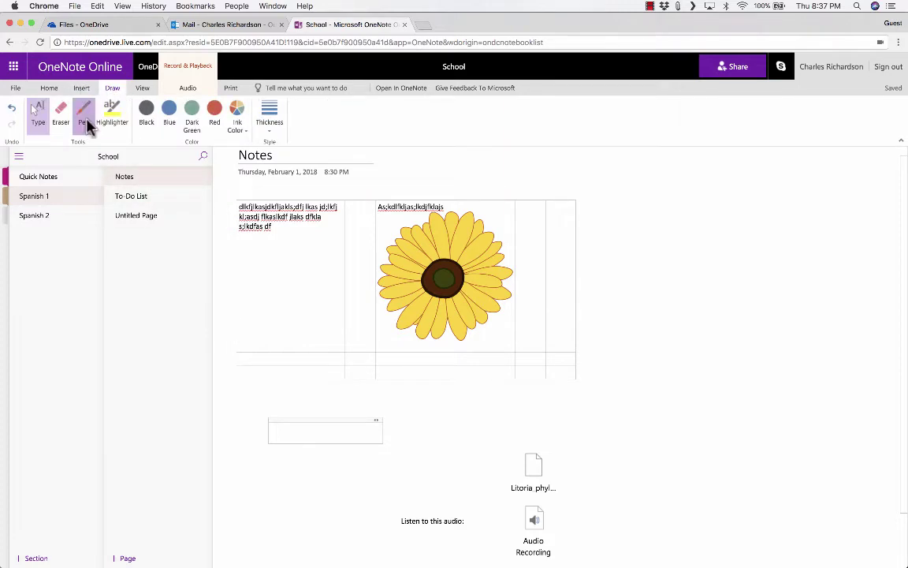
pyautogui.click(190, 115)
pyautogui.moveTo(620, 339)
pyautogui.mouseDown()
pyautogui.moveTo(512, 413)
pyautogui.moveTo(509, 508)
pyautogui.moveTo(632, 405)
pyautogui.moveTo(516, 412)
pyautogui.moveTo(539, 482)
pyautogui.mouseUp()
pyautogui.moveTo(485, 432); pyautogui.dragTo(628, 446)
pyautogui.moveTo(599, 392); pyautogui.dragTo(506, 486)
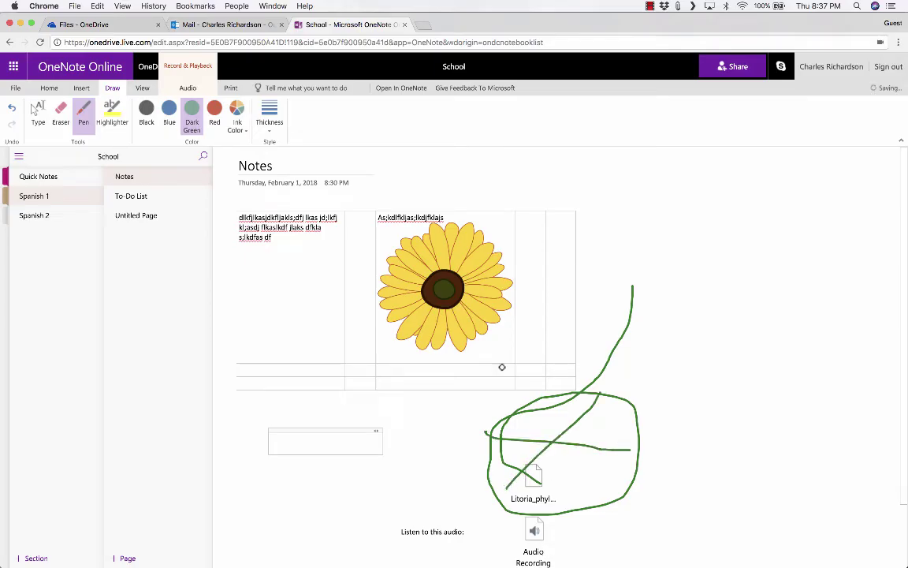
pyautogui.moveTo(660, 194)
pyautogui.mouseDown()
pyautogui.moveTo(544, 251)
pyautogui.moveTo(565, 261)
pyautogui.mouseUp()
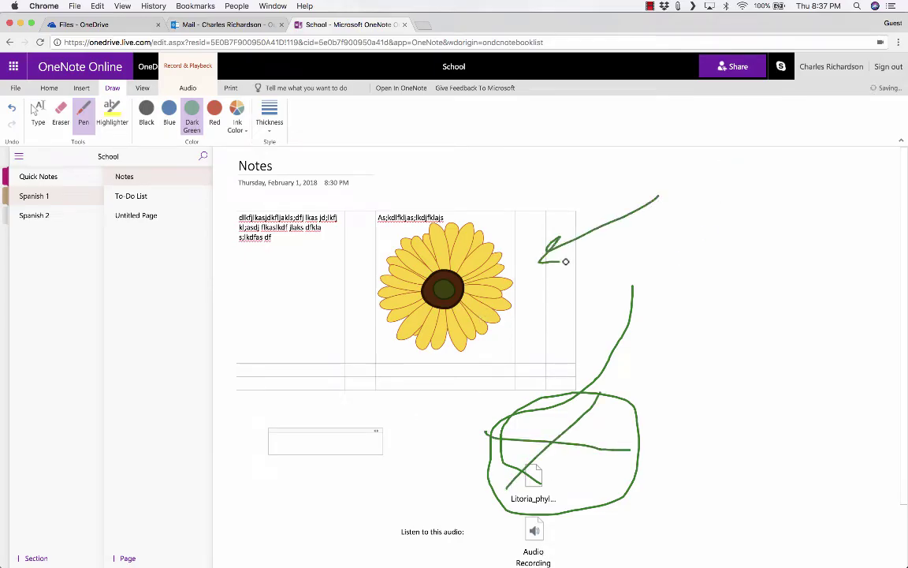
pyautogui.moveTo(405, 381); pyautogui.dragTo(583, 384)
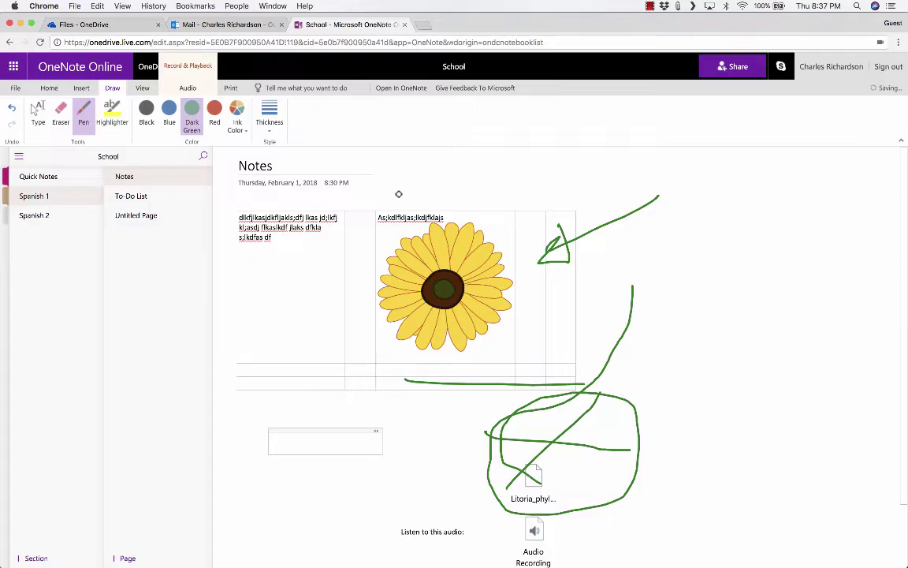
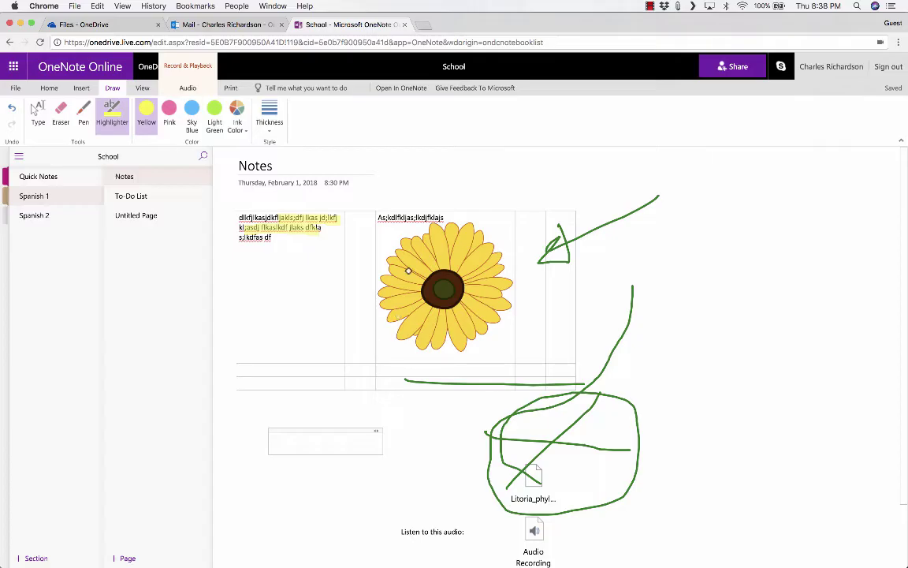
# Step: Undo the last edit on the Notes page
pyautogui.hotkey('ctrl', 'z')
# Step: Invite two recipients' e-mail addresses to School and add the note 'asdfasdfasfd'
pyautogui.click(734, 71)
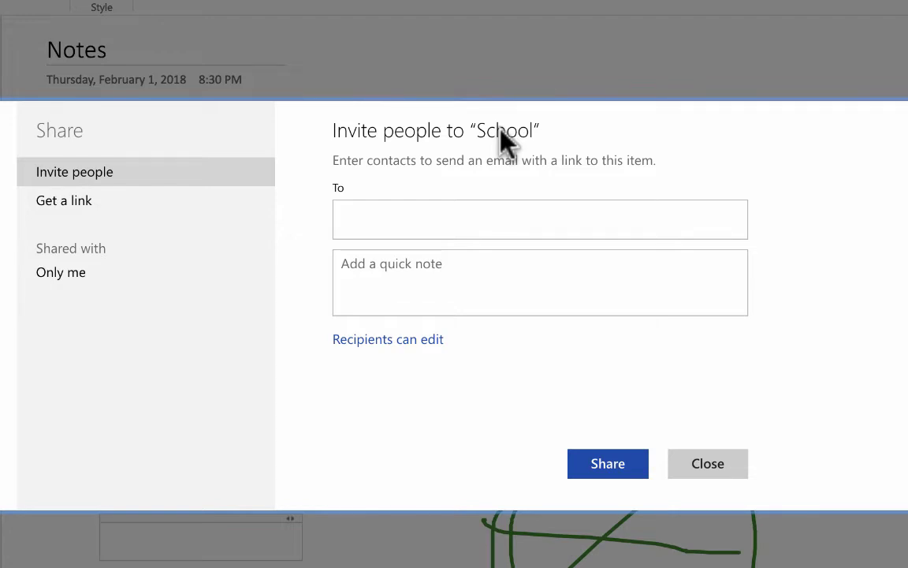
pyautogui.click(514, 207)
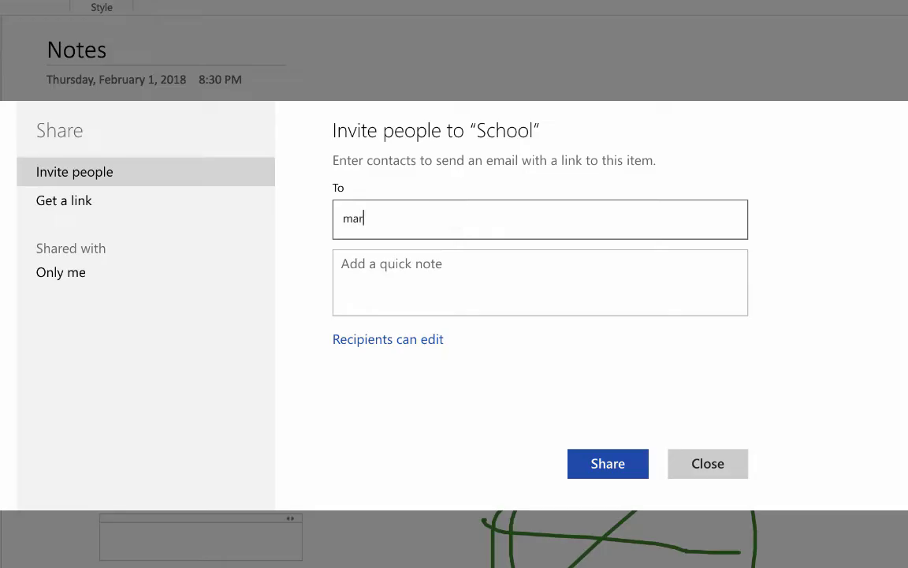
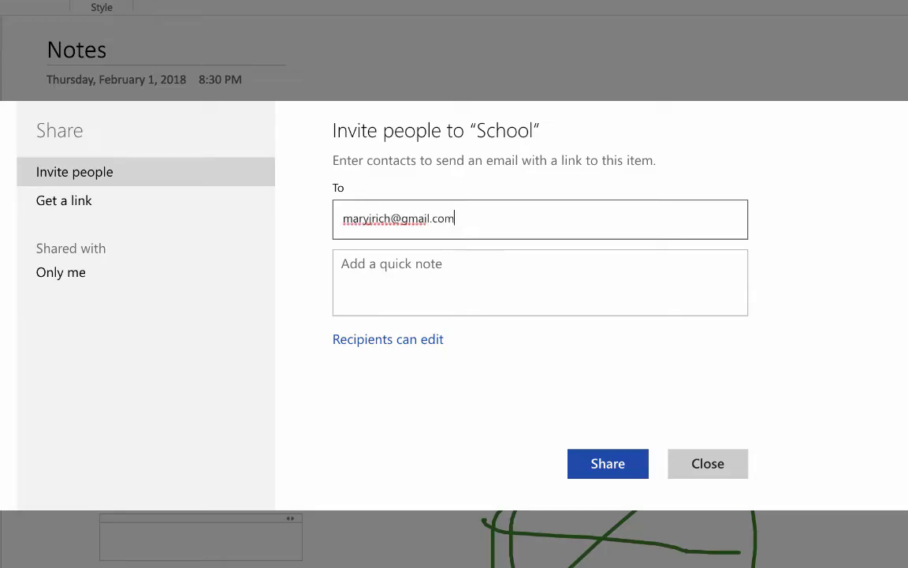
pyautogui.press('Return')
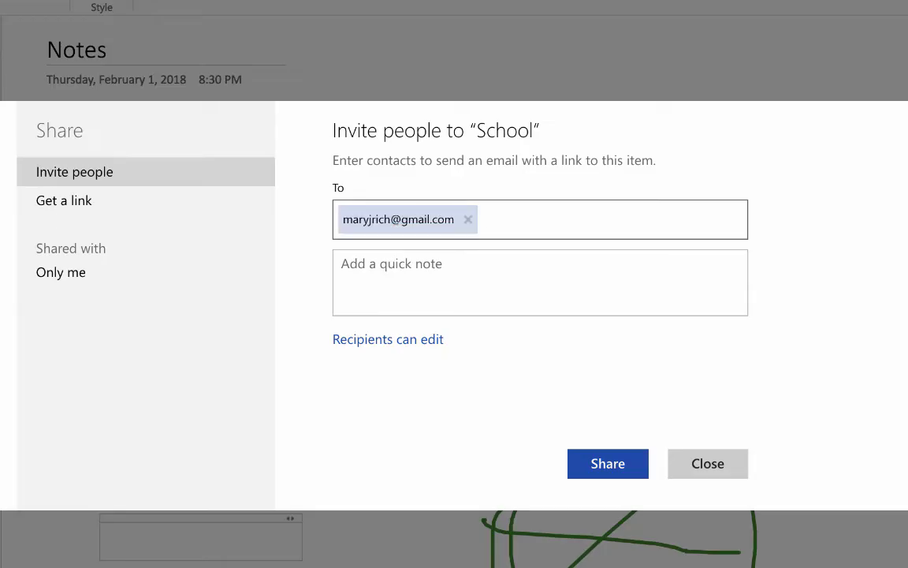
pyautogui.press('Return')
pyautogui.click(448, 263)
pyautogui.write('asdfasdfasfd')
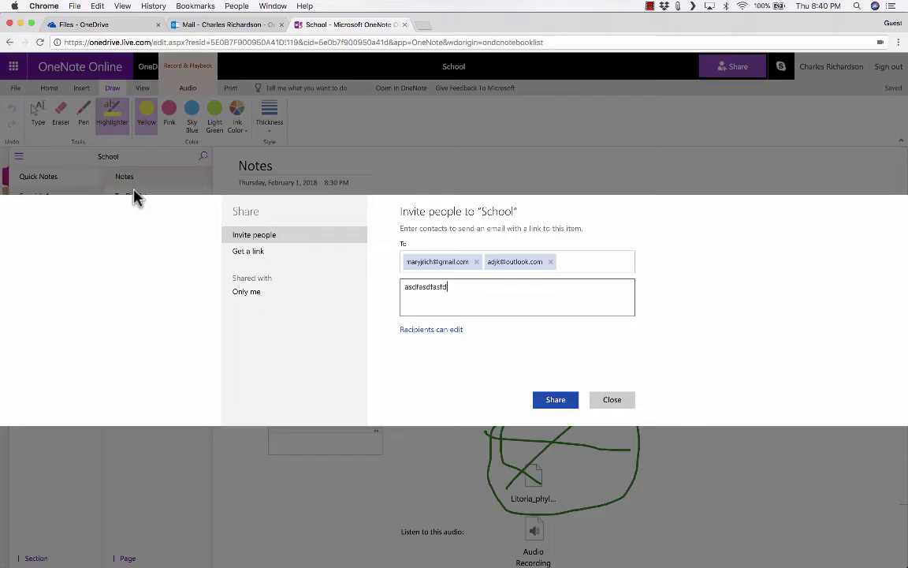
# Step: Keep 'Recipients can edit' and require recipients to sign in with a Microsoft account
pyautogui.click(455, 331)
pyautogui.click(458, 333)
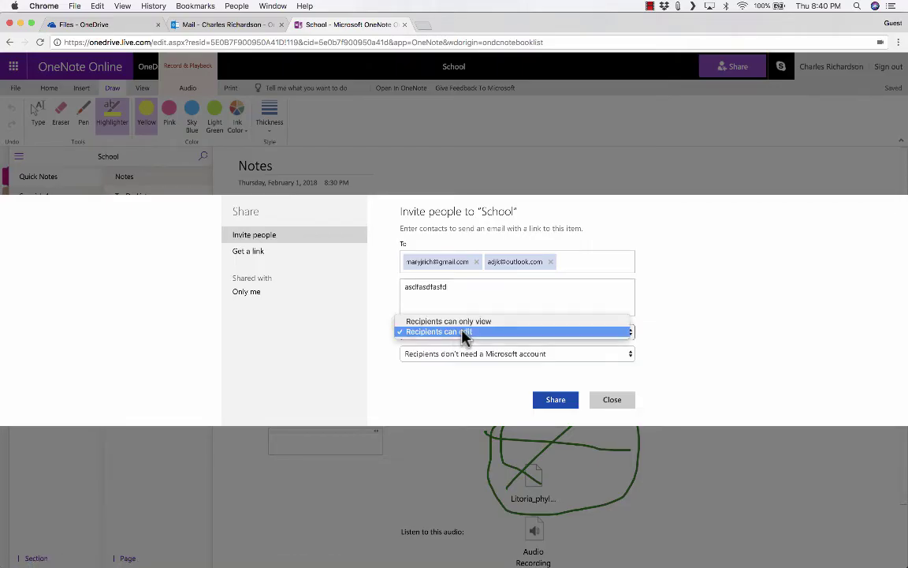
pyautogui.click(422, 321)
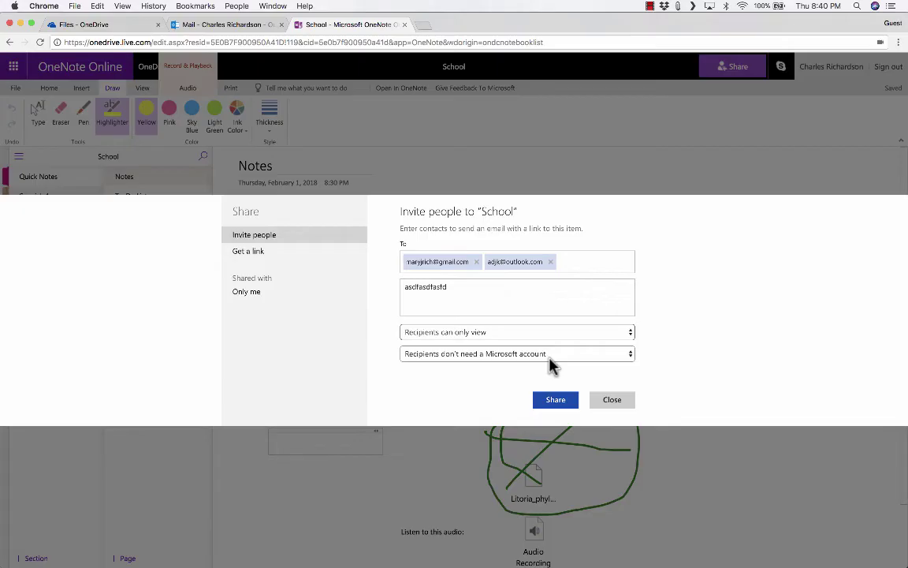
pyautogui.click(447, 335)
pyautogui.click(450, 344)
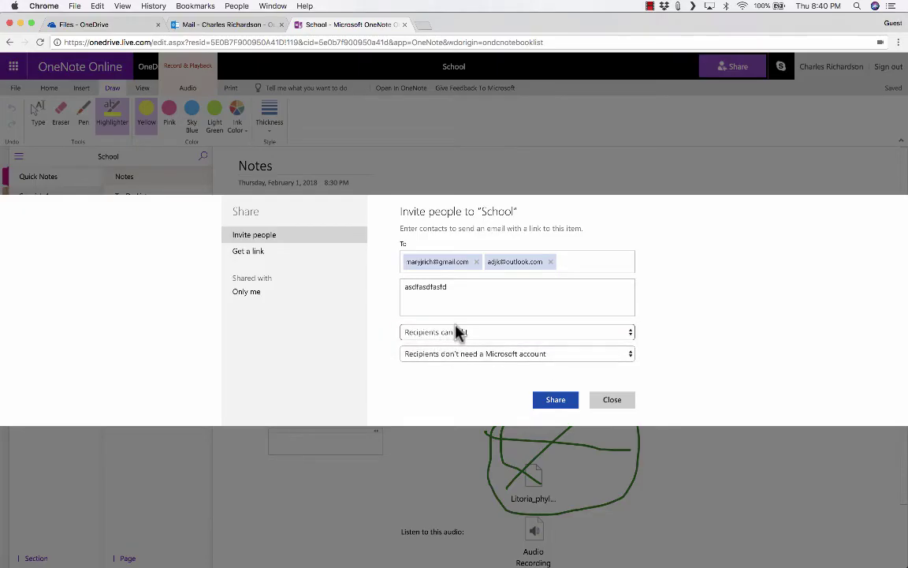
pyautogui.click(441, 355)
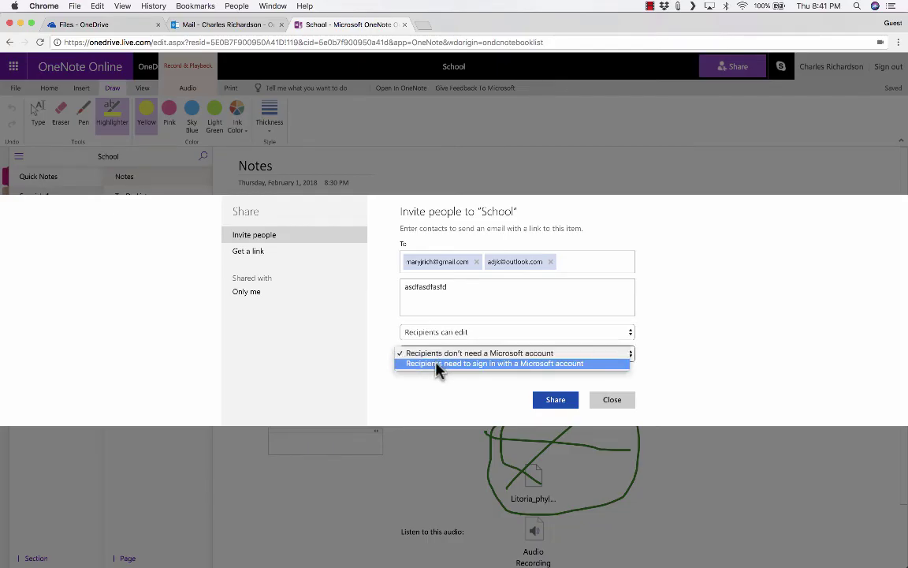
pyautogui.click(437, 368)
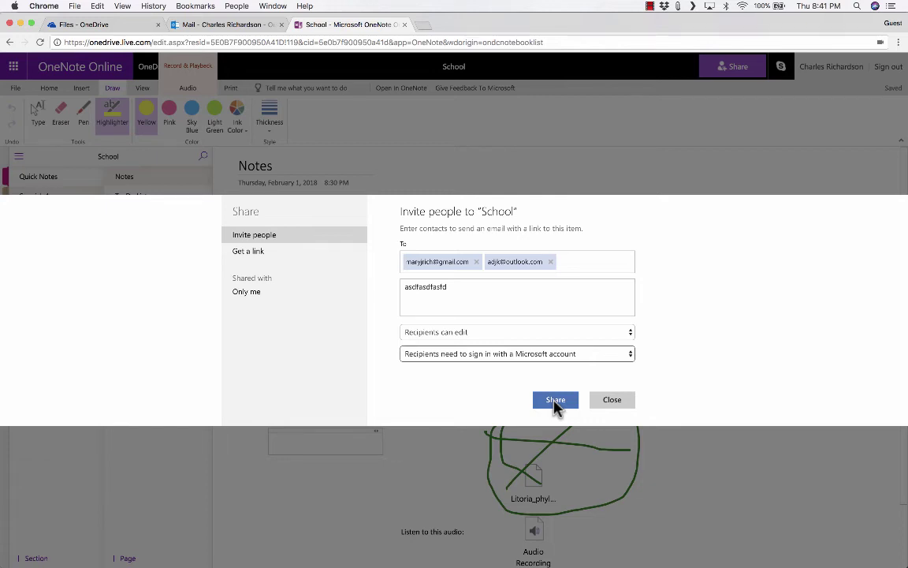
# Step: Create a View only link to the School notebook and copy its URL
pyautogui.click(261, 254)
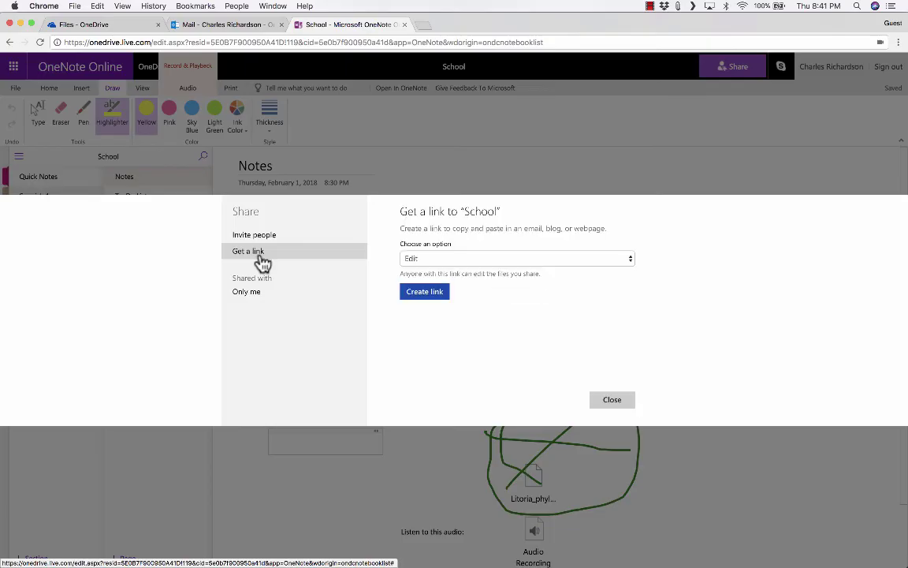
pyautogui.click(423, 258)
pyautogui.click(425, 245)
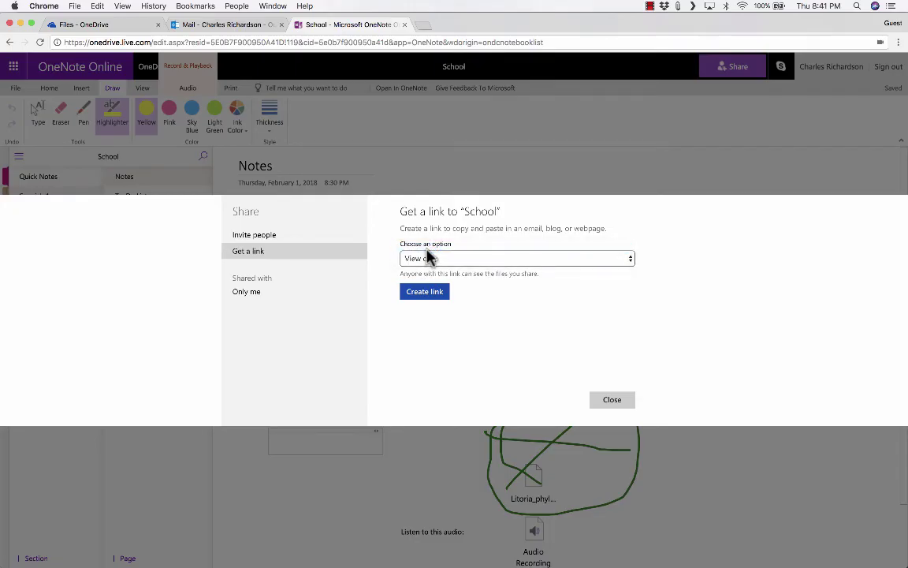
pyautogui.click(424, 296)
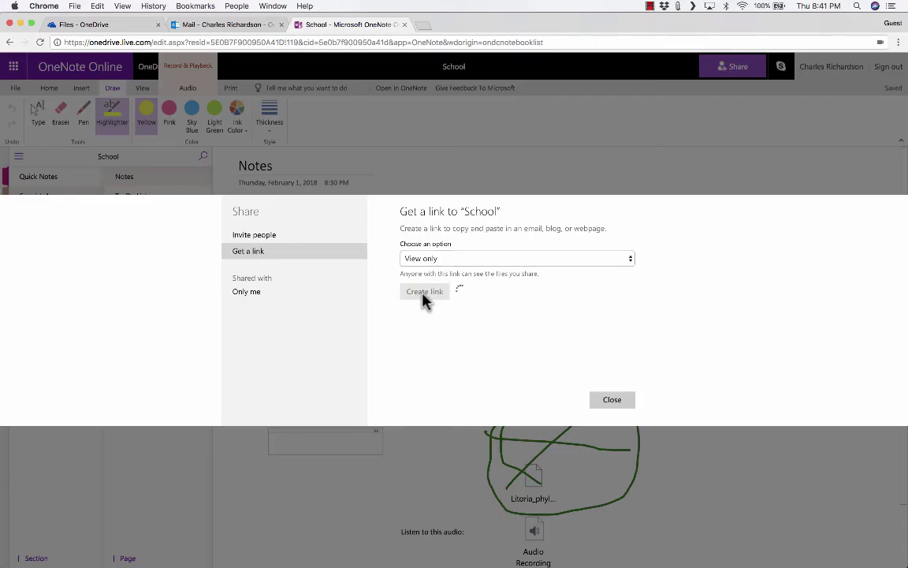
pyautogui.click(464, 256)
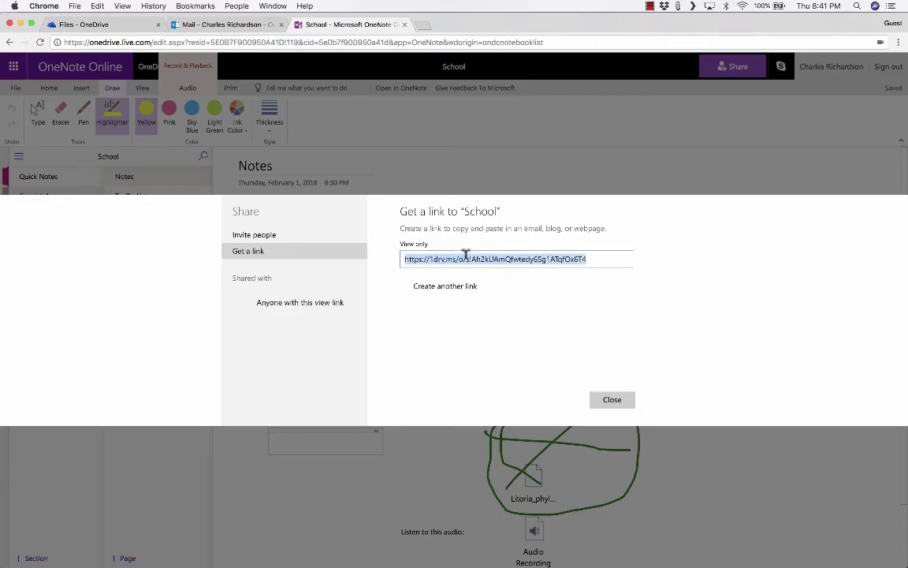
pyautogui.rightClick(466, 254)
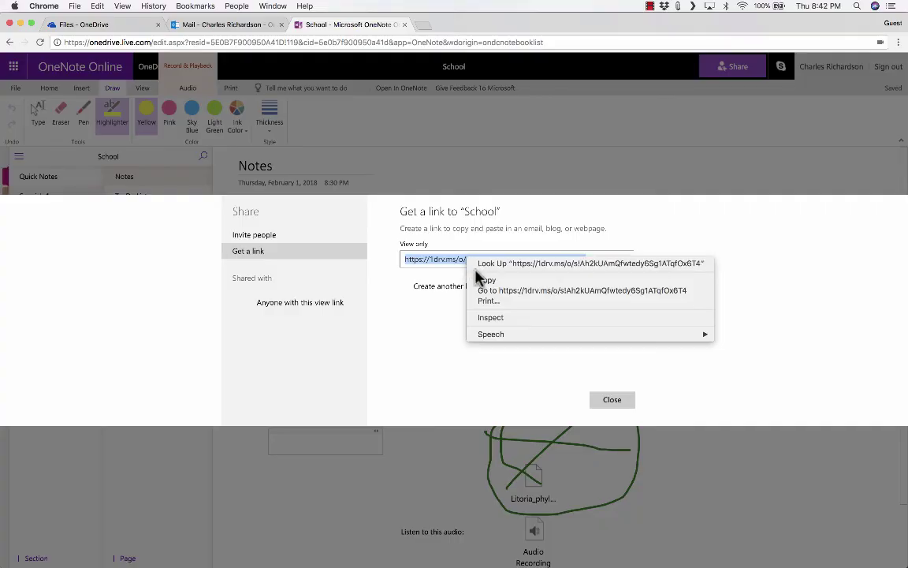
pyautogui.click(486, 282)
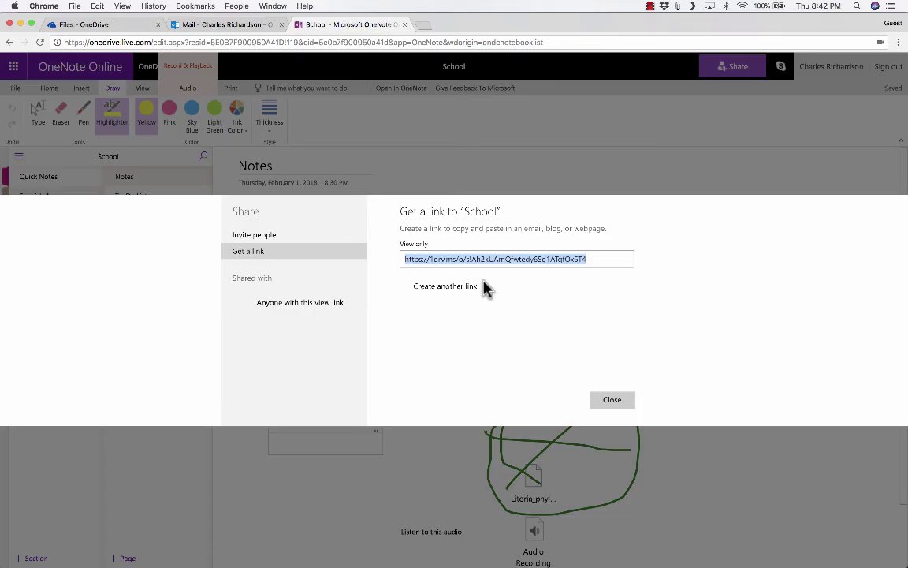
# Step: Close the Share dialog and return to the Home ribbon on the Notes page
pyautogui.click(629, 403)
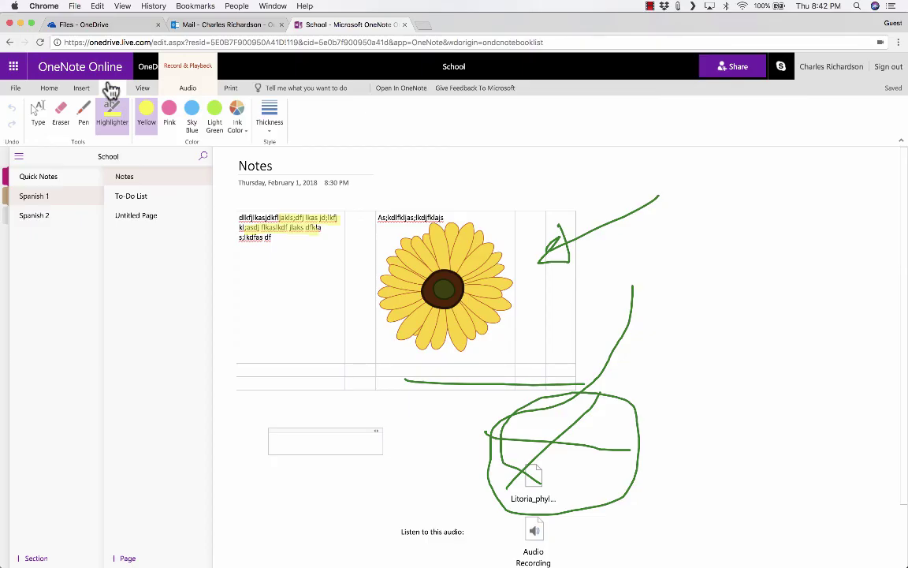
pyautogui.click(49, 87)
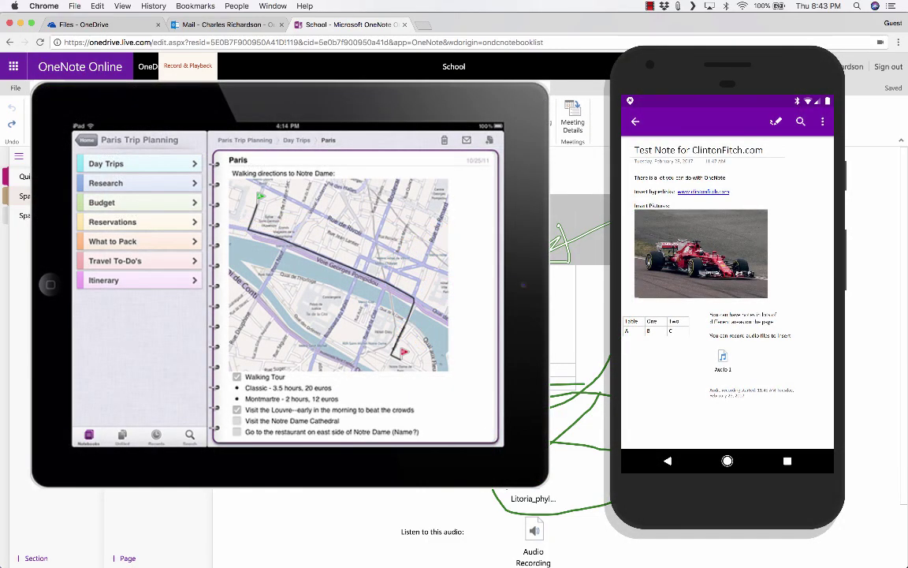